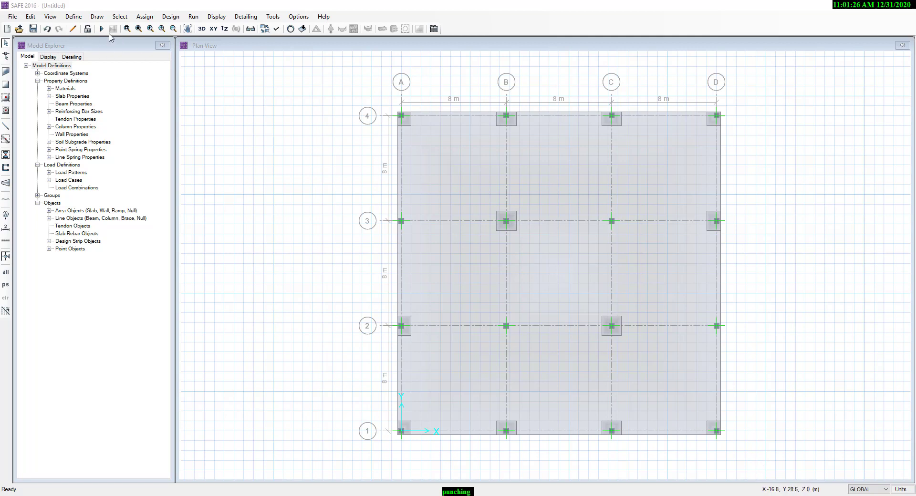
Inspect the properties of the FC'=30 N/mm2 concrete material
{"action": "left_click", "coordinate": [74, 17]}
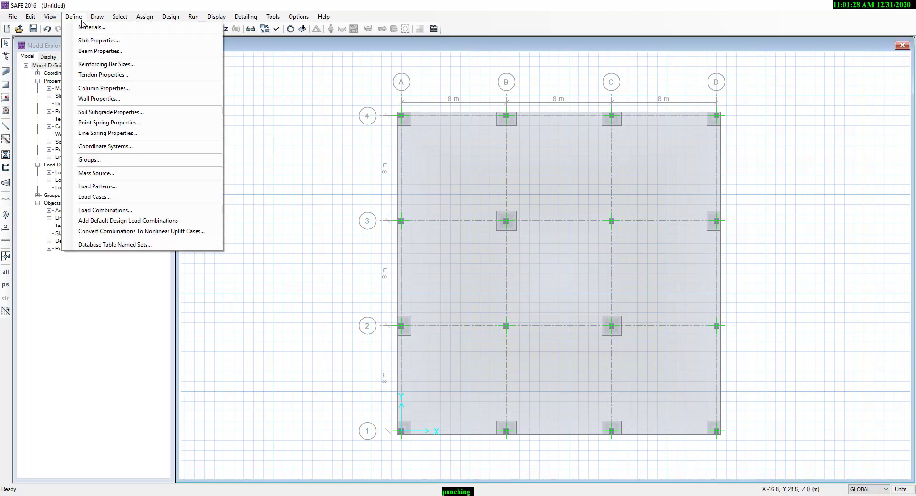
{"action": "left_click", "coordinate": [93, 25]}
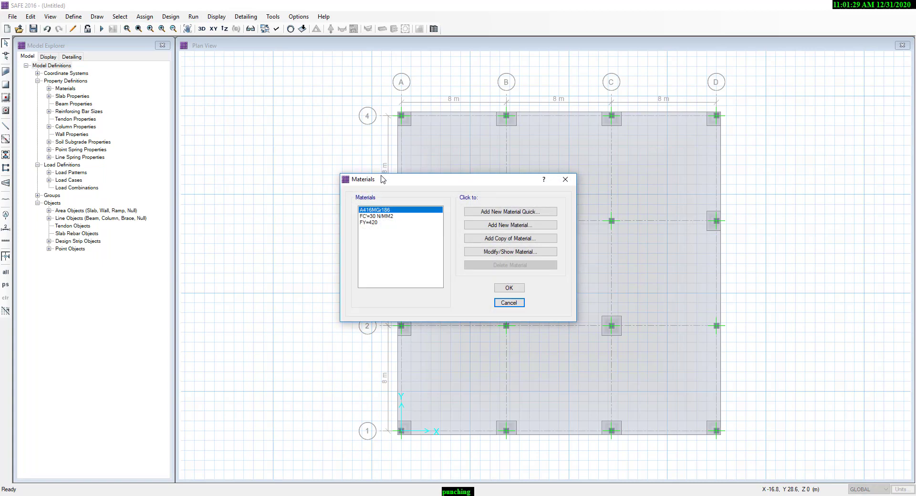
{"action": "left_click", "coordinate": [381, 216]}
{"action": "left_click", "coordinate": [504, 253]}
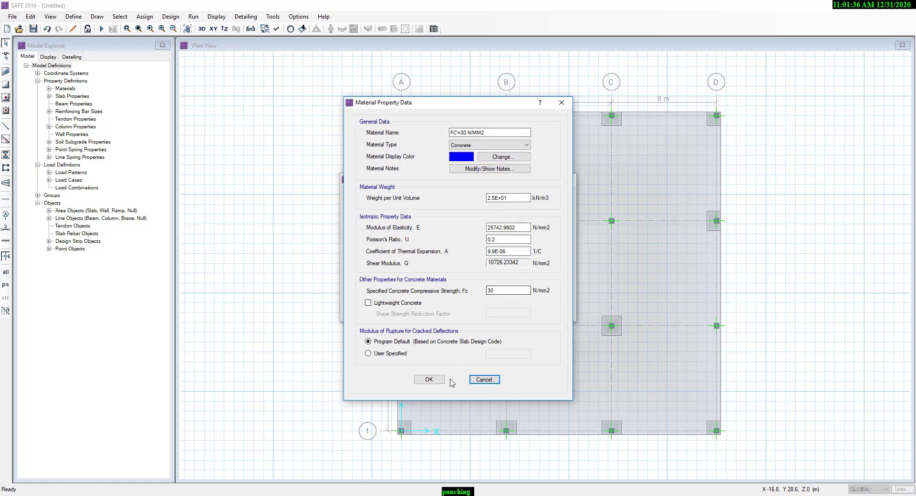
{"action": "left_click", "coordinate": [429, 380]}
Change the FY=420 rebar's minimum tensile stress Fu to 630 N/mm2
{"action": "left_click", "coordinate": [386, 224]}
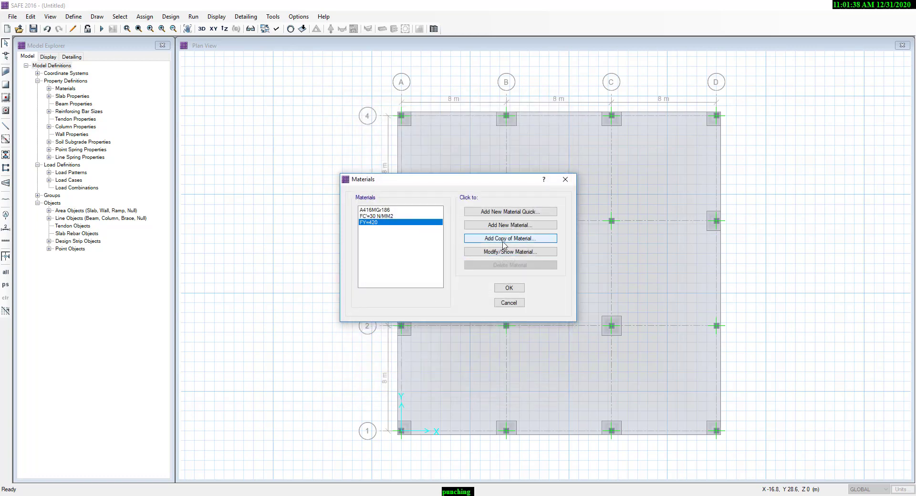
{"action": "left_click", "coordinate": [506, 251]}
{"action": "double_click", "coordinate": [511, 268]}
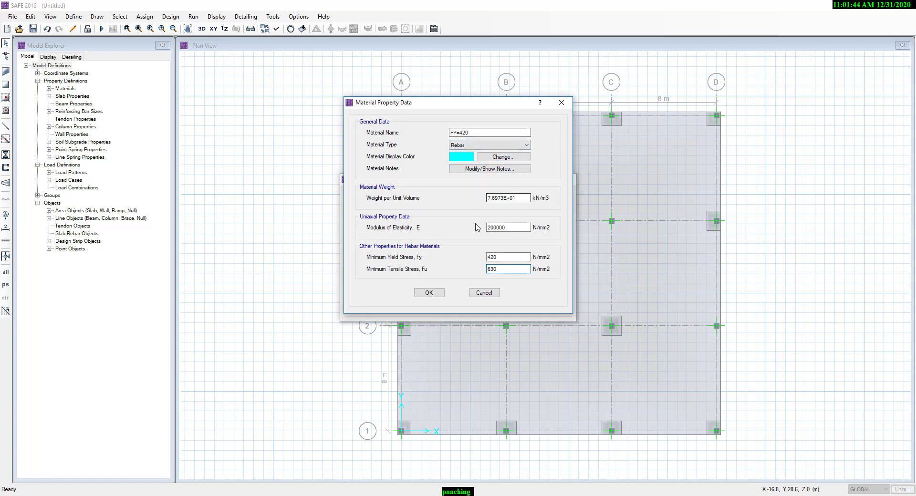
{"action": "left_click", "coordinate": [438, 294]}
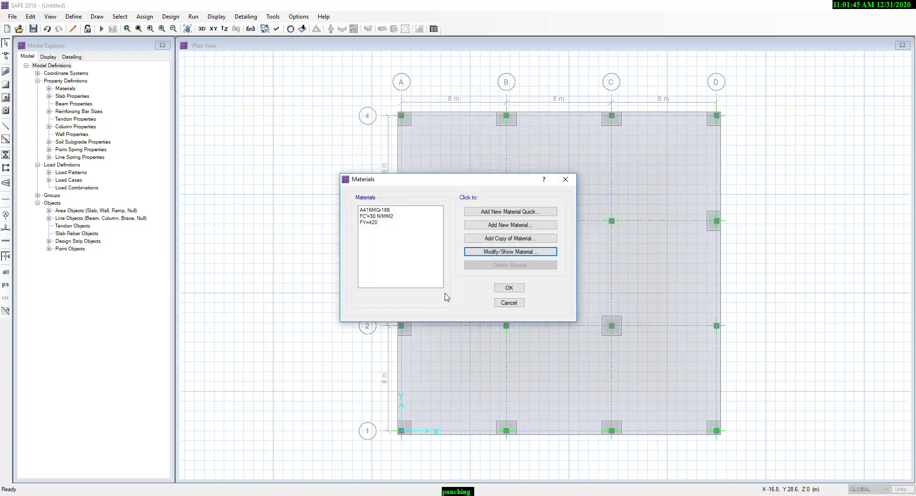
{"action": "left_click", "coordinate": [517, 288]}
{"action": "left_click", "coordinate": [86, 20]}
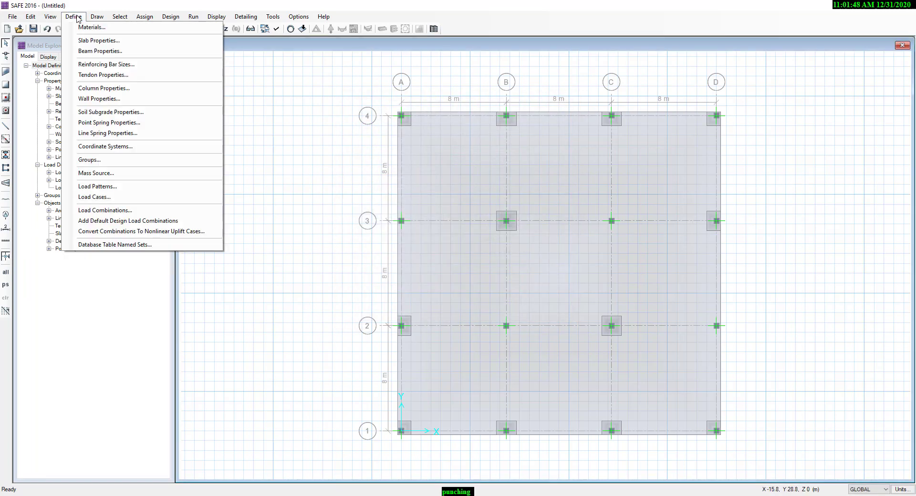
{"action": "left_click", "coordinate": [136, 186]}
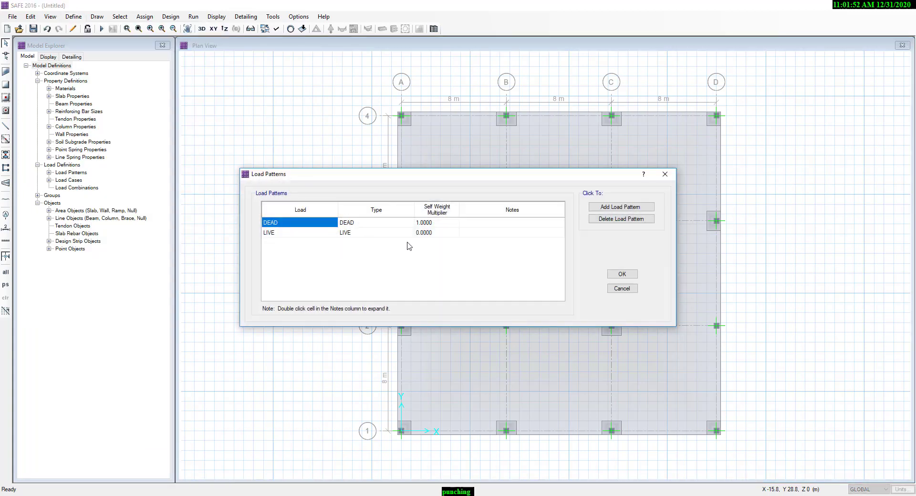
{"action": "left_click", "coordinate": [622, 274]}
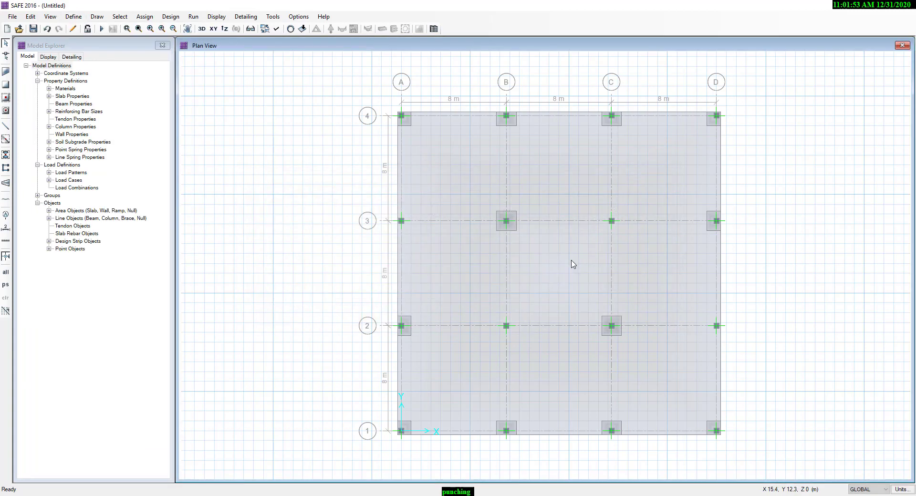
{"action": "left_click", "coordinate": [72, 21]}
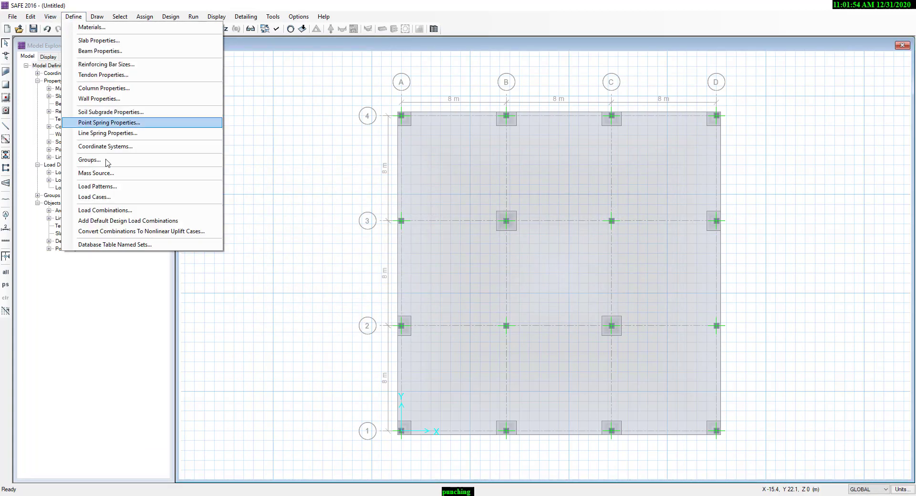
{"action": "left_click", "coordinate": [109, 198]}
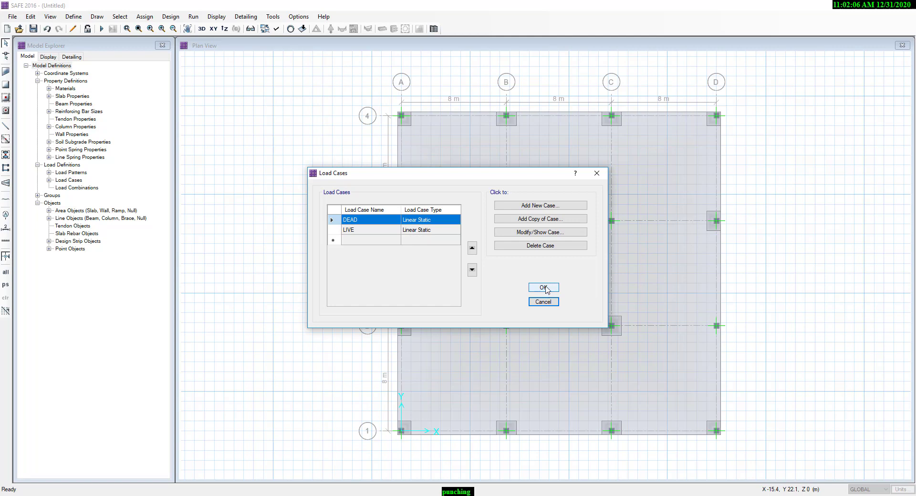
{"action": "left_click", "coordinate": [544, 287]}
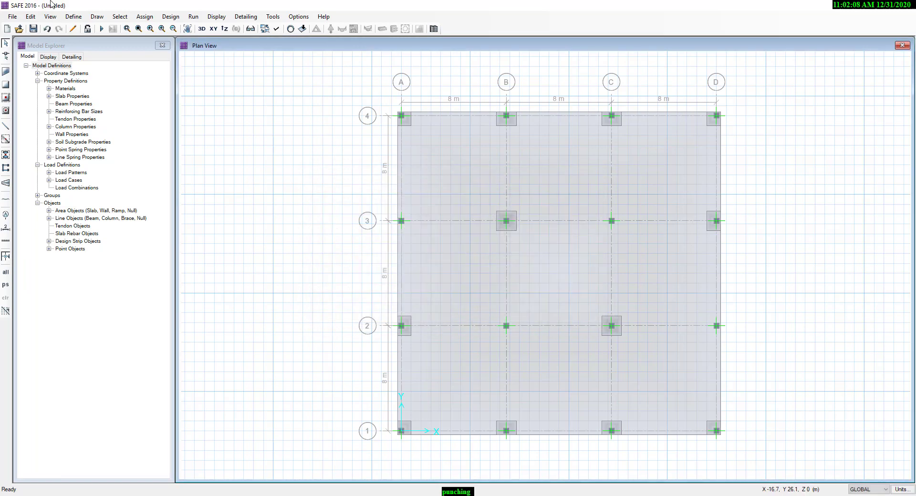
{"action": "left_click", "coordinate": [71, 17]}
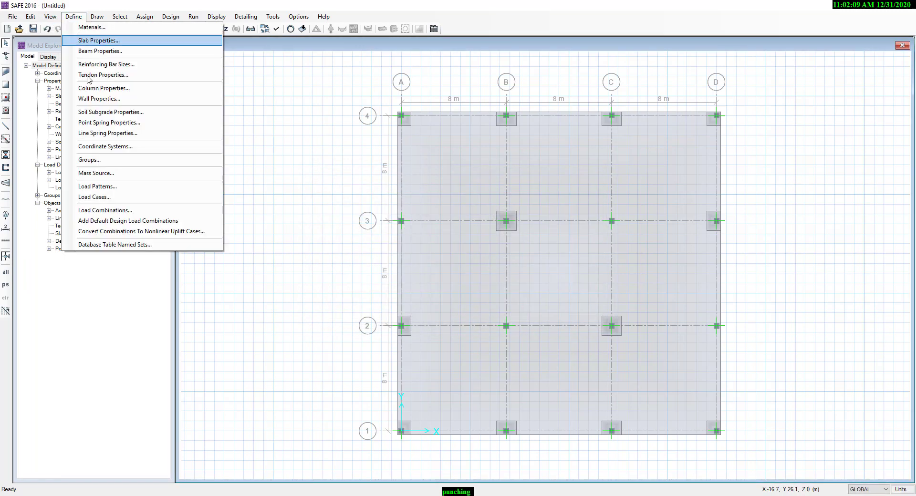
Add a ULT load combination of 1.4 DEAD plus 1.6 LIVE
{"action": "left_click", "coordinate": [120, 210]}
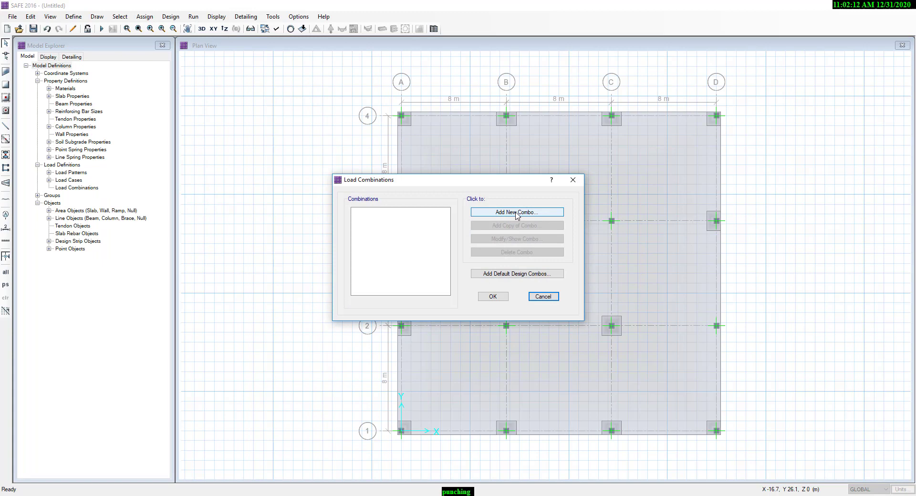
{"action": "left_click", "coordinate": [516, 213]}
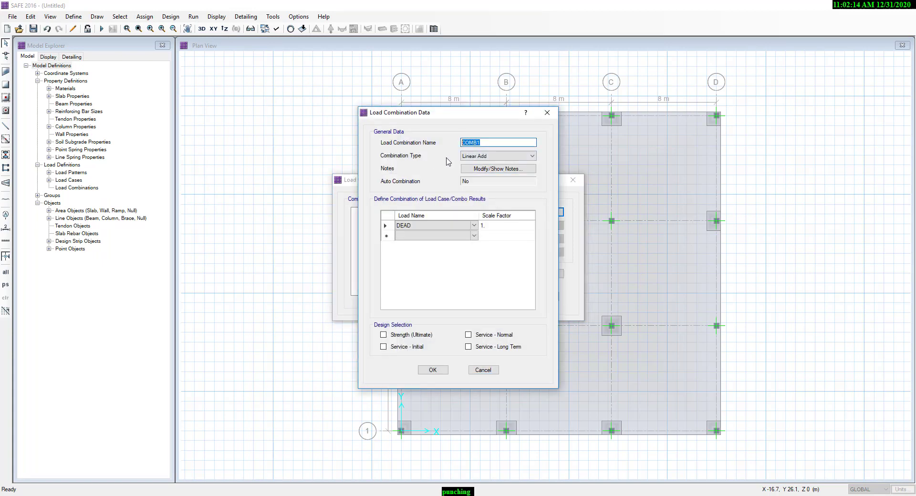
{"action": "type", "text": "ULT"}
{"action": "left_click", "coordinate": [482, 226]}
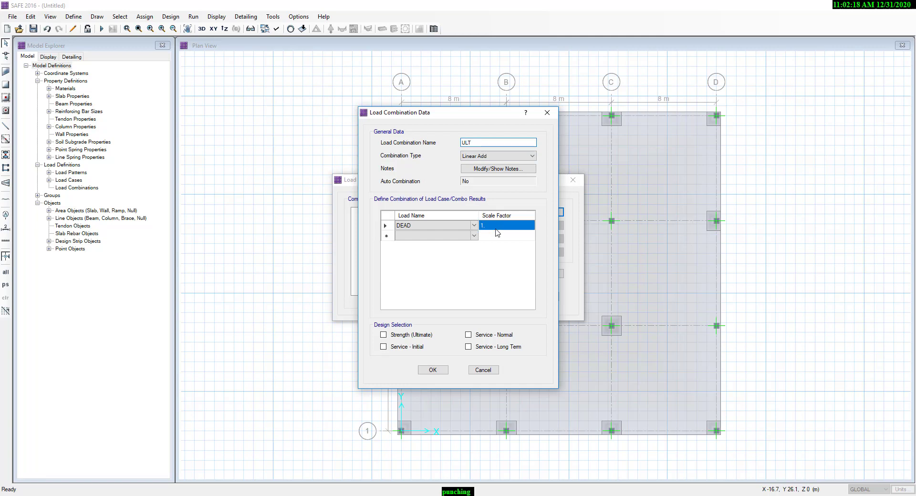
{"action": "type", "text": "1.4"}
{"action": "key", "text": "Return"}
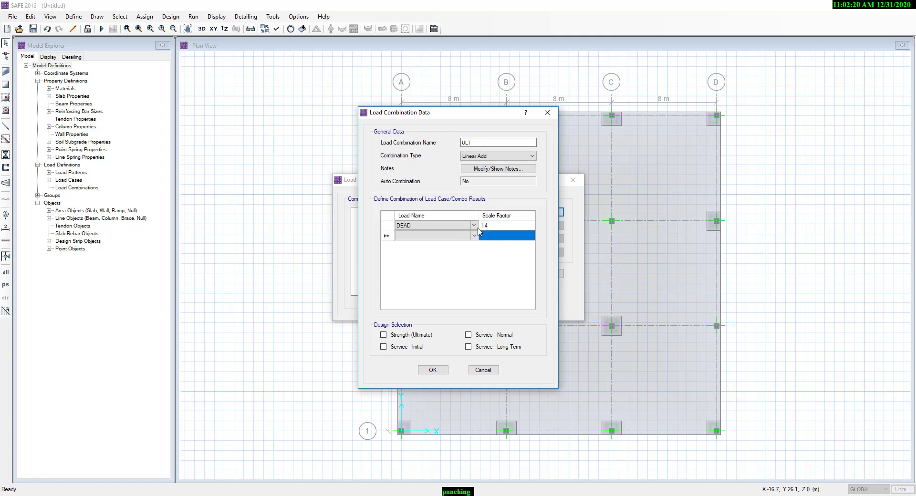
{"action": "left_click", "coordinate": [472, 237]}
{"action": "left_click", "coordinate": [475, 236]}
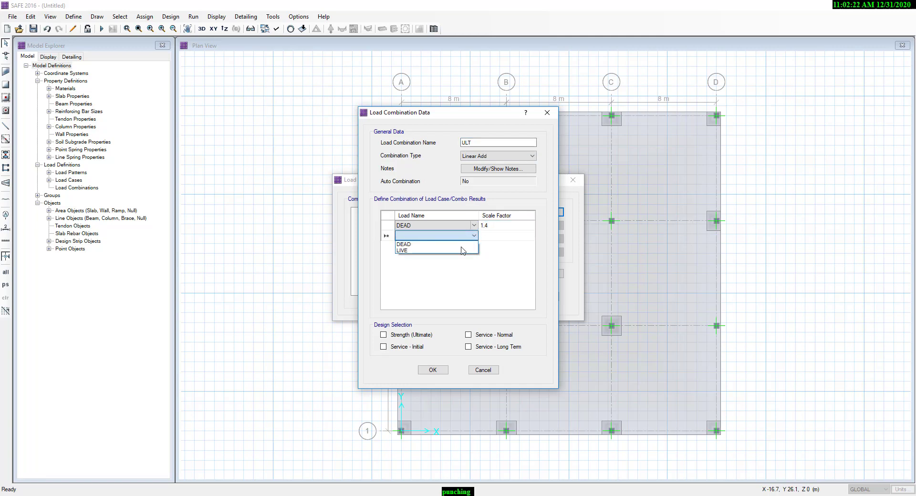
{"action": "left_click", "coordinate": [458, 250]}
{"action": "left_click", "coordinate": [488, 239]}
{"action": "type", "text": "1."}
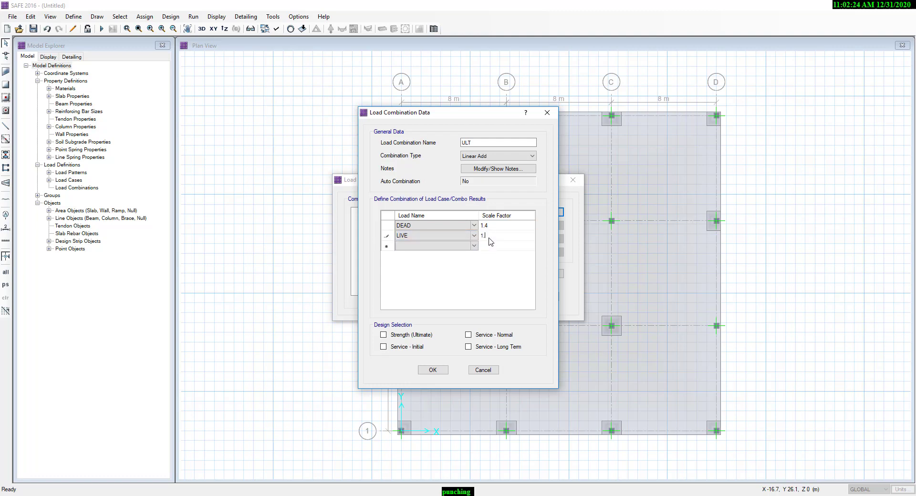
{"action": "type", "text": "6"}
{"action": "key", "text": "Return"}
{"action": "left_click", "coordinate": [433, 370]}
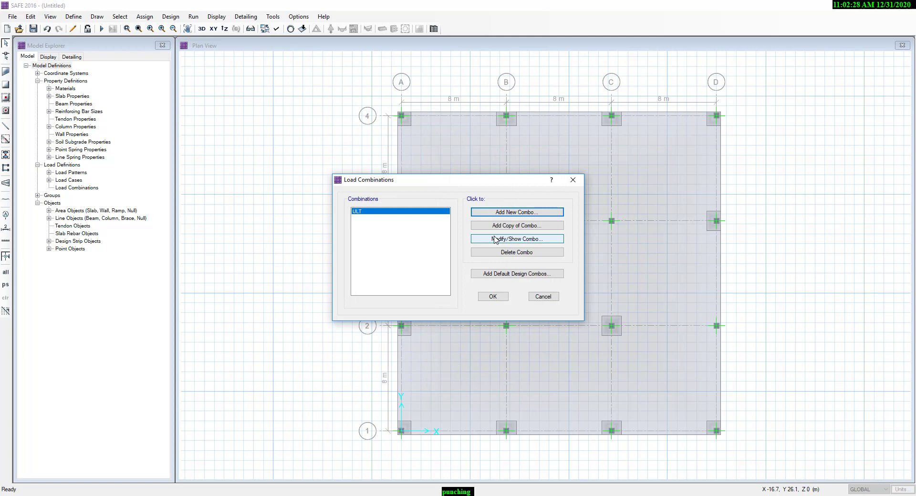
Add a WORK load combination of DEAD plus LIVE, both at factor 1
{"action": "left_click", "coordinate": [503, 212]}
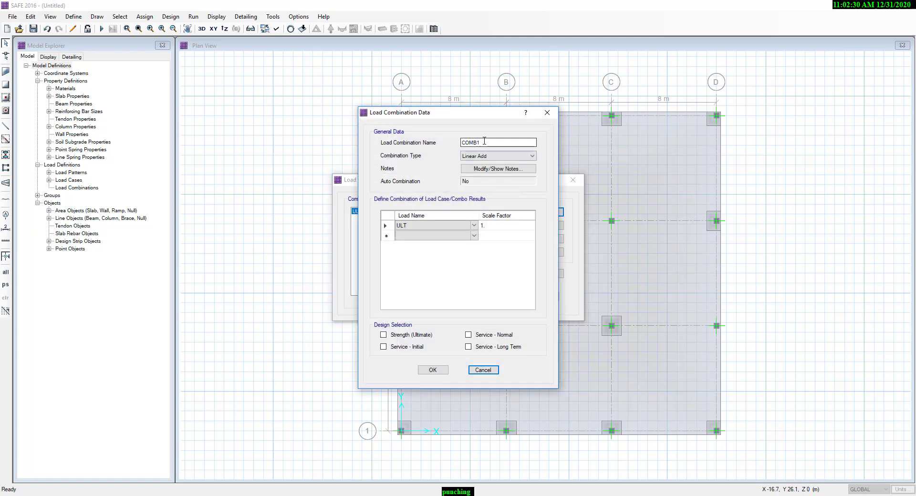
{"action": "left_click_drag", "start_coordinate": [484, 141], "coordinate": [452, 145]}
{"action": "type", "text": "WORK"}
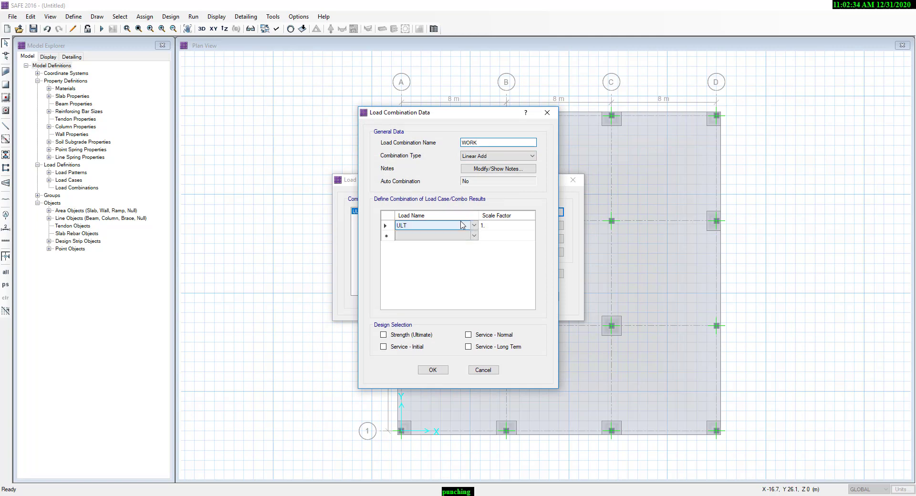
{"action": "left_click", "coordinate": [436, 225]}
{"action": "left_click", "coordinate": [440, 241]}
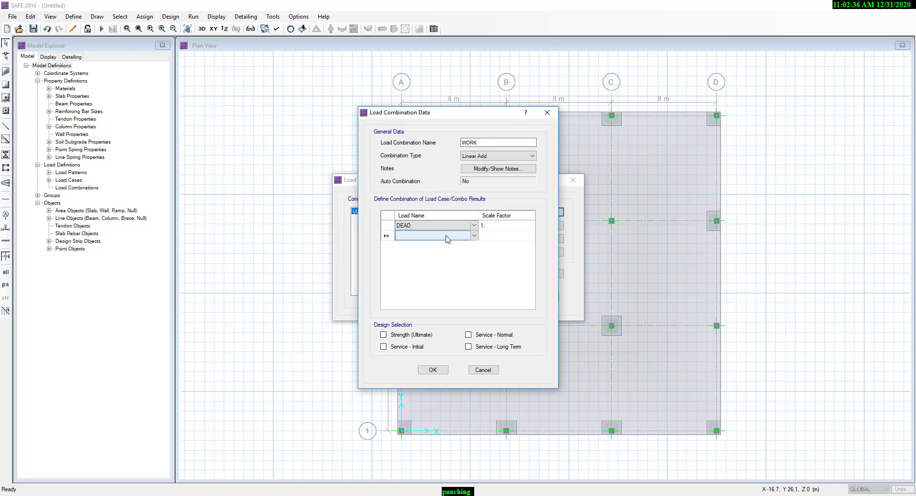
{"action": "left_click", "coordinate": [446, 236]}
{"action": "left_click", "coordinate": [433, 256]}
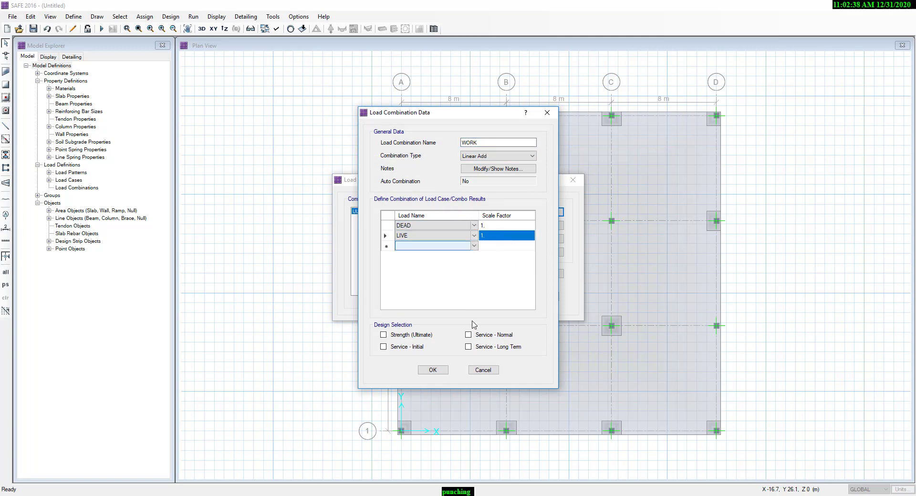
{"action": "left_click", "coordinate": [433, 370]}
{"action": "left_click", "coordinate": [487, 293]}
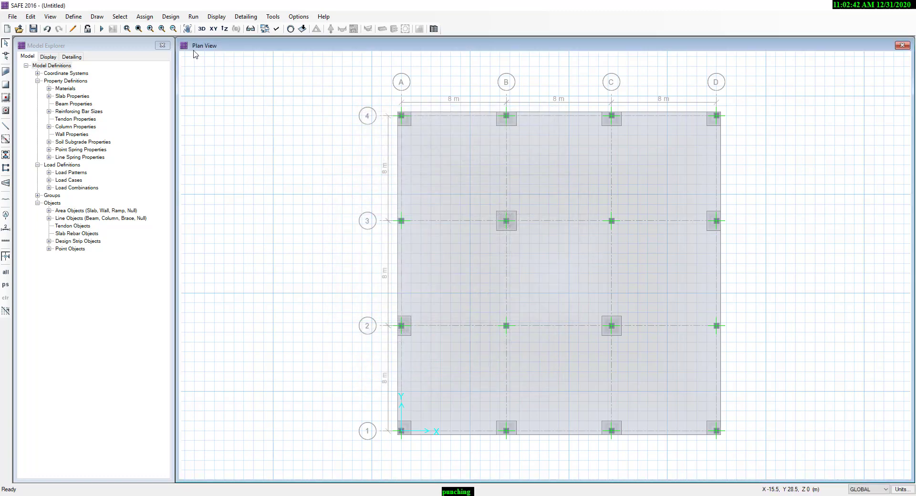
{"action": "left_click", "coordinate": [171, 16]}
Set the slab's top and bottom clear cover to 25 mm in design preferences
{"action": "left_click", "coordinate": [191, 27]}
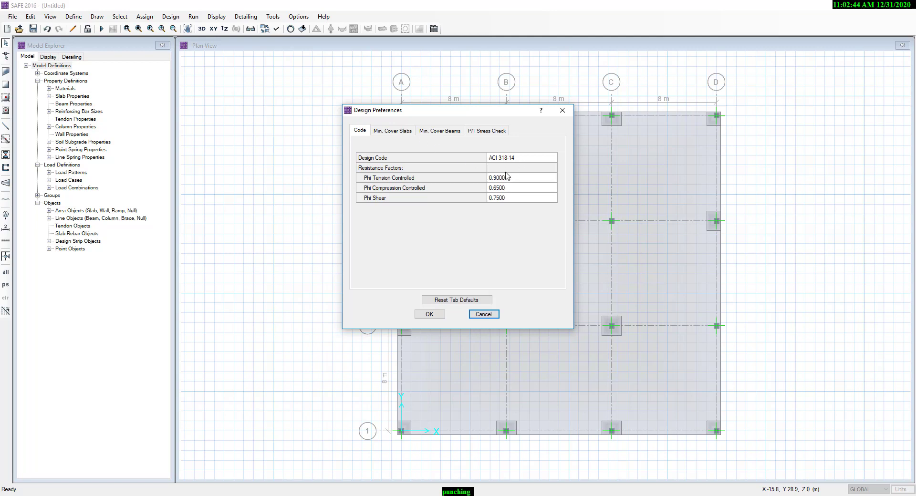
{"action": "left_click", "coordinate": [392, 130]}
{"action": "left_click", "coordinate": [505, 168]}
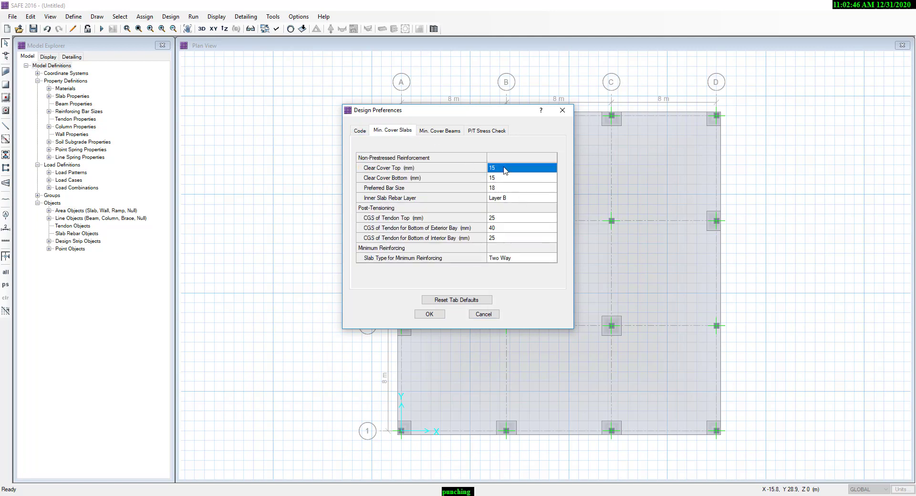
{"action": "type", "text": "25"}
{"action": "key", "text": "Down"}
{"action": "type", "text": "25"}
{"action": "key", "text": "Down"}
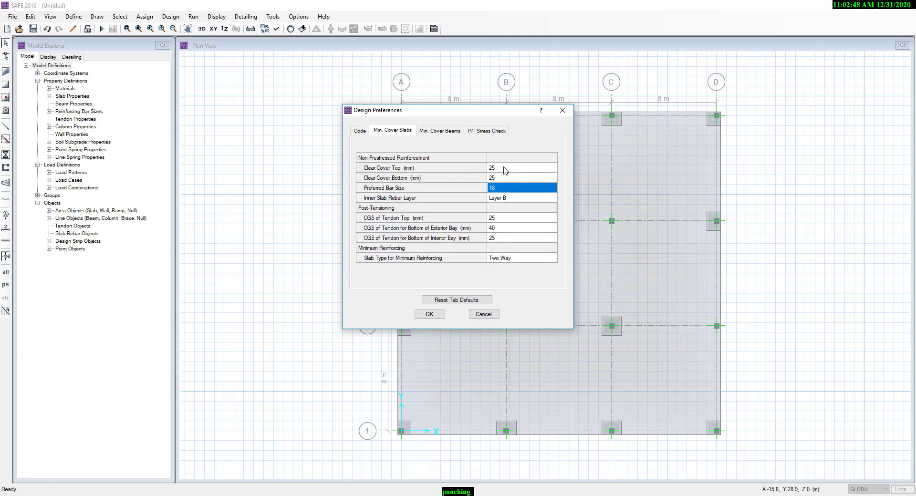
{"action": "left_click", "coordinate": [431, 131]}
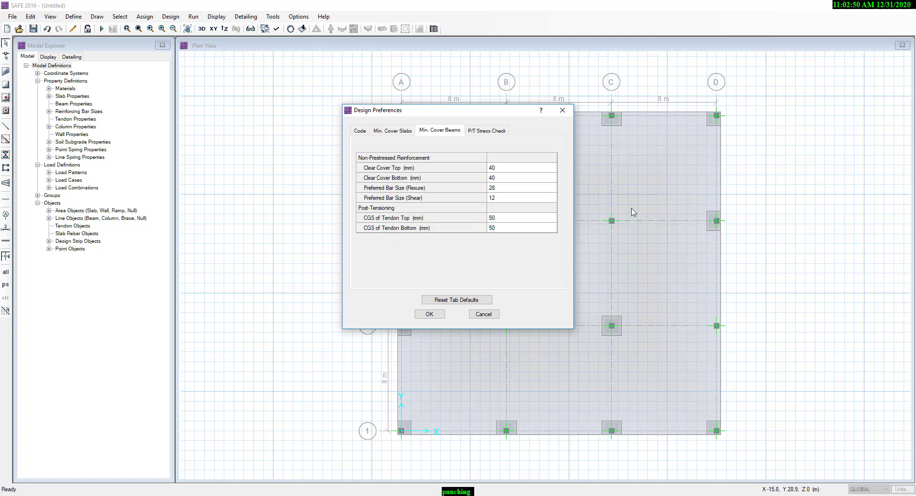
{"action": "left_click", "coordinate": [429, 314]}
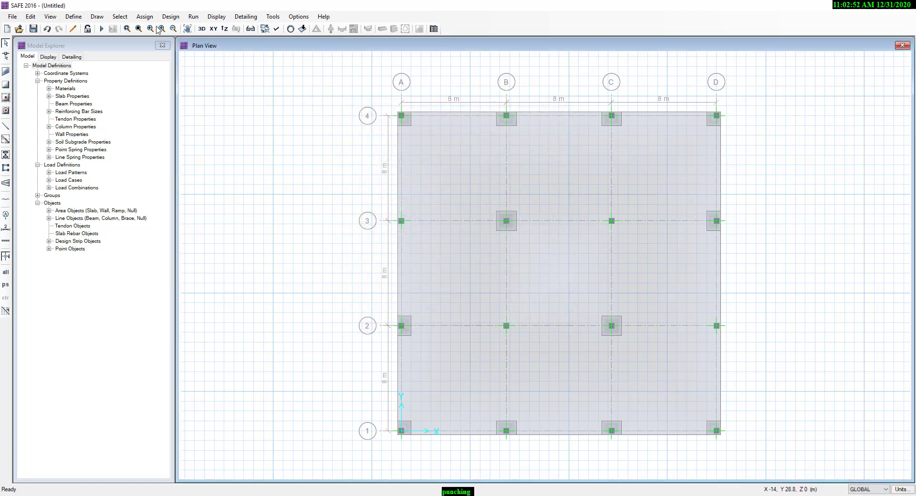
Check the slab's SLAB property and its assigned DEAD and LIVE loads
{"action": "left_click", "coordinate": [102, 20]}
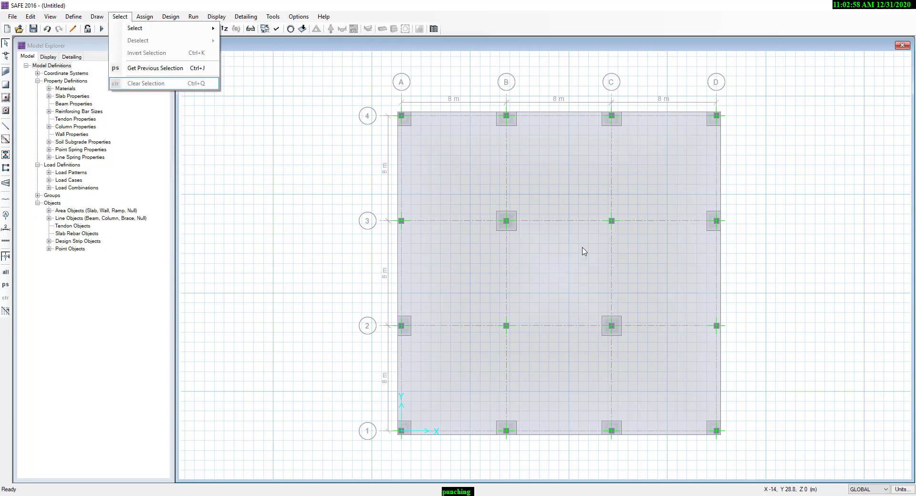
{"action": "left_click", "coordinate": [310, 125]}
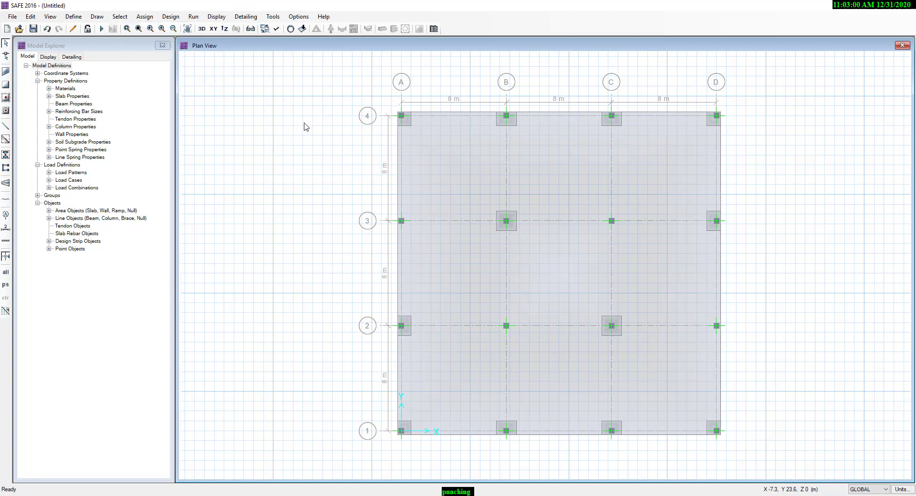
{"action": "right_click", "coordinate": [463, 167]}
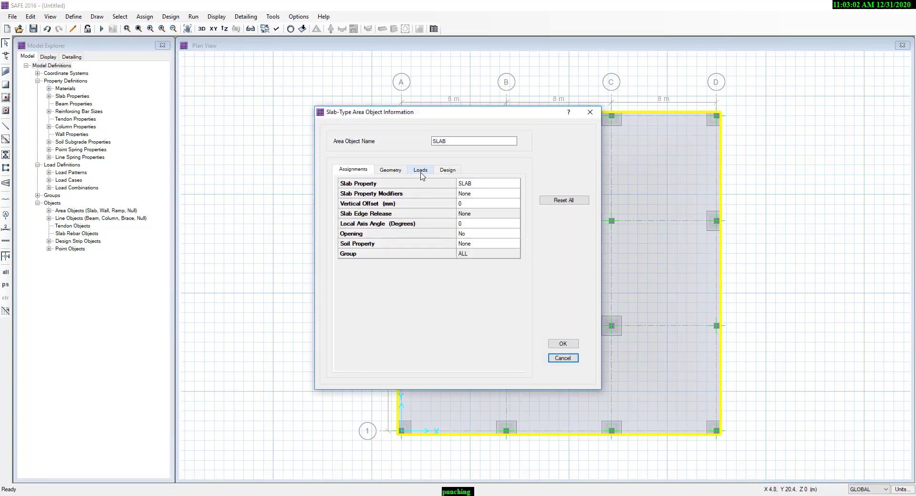
{"action": "left_click", "coordinate": [420, 170]}
{"action": "left_click", "coordinate": [560, 358]}
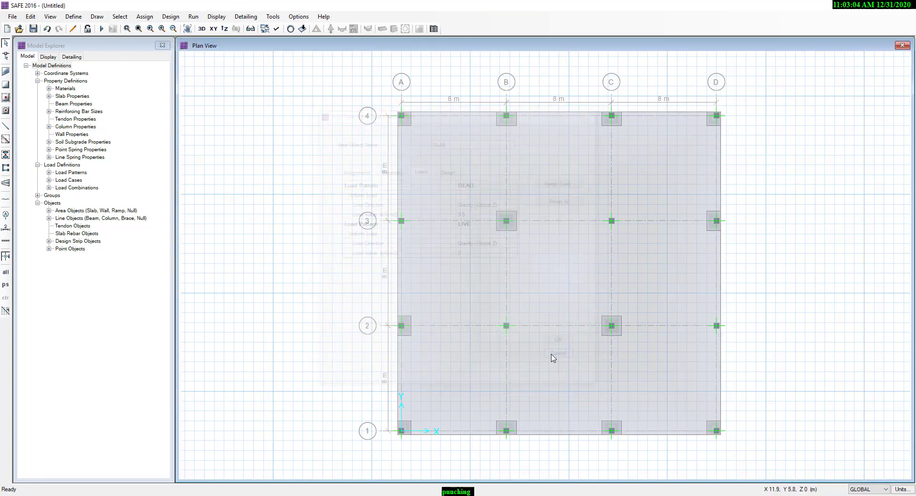
Save the model as FLAT SLAB.FDB in the TEST folder, replacing the existing file
{"action": "left_click", "coordinate": [21, 30]}
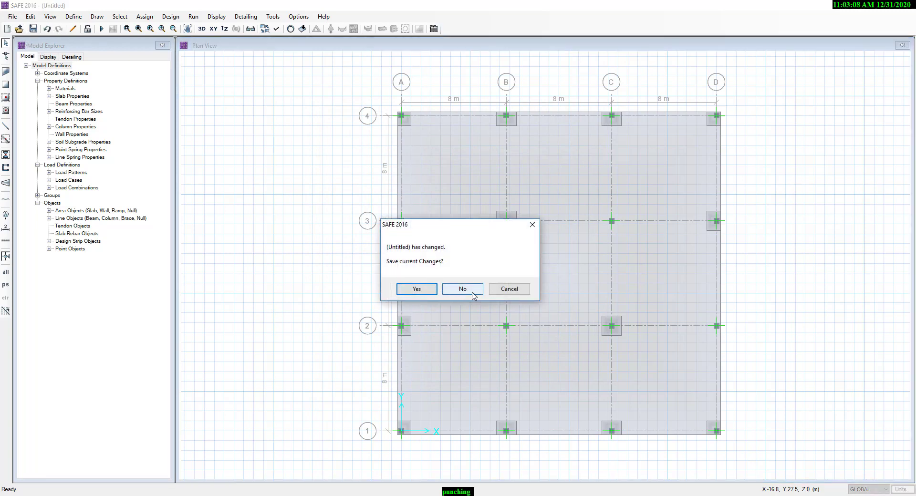
{"action": "left_click", "coordinate": [425, 289]}
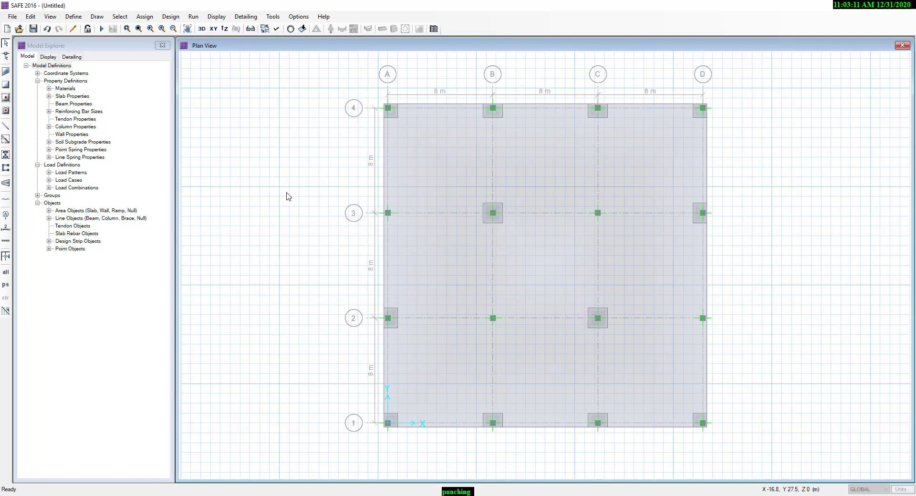
{"action": "left_click", "coordinate": [32, 29]}
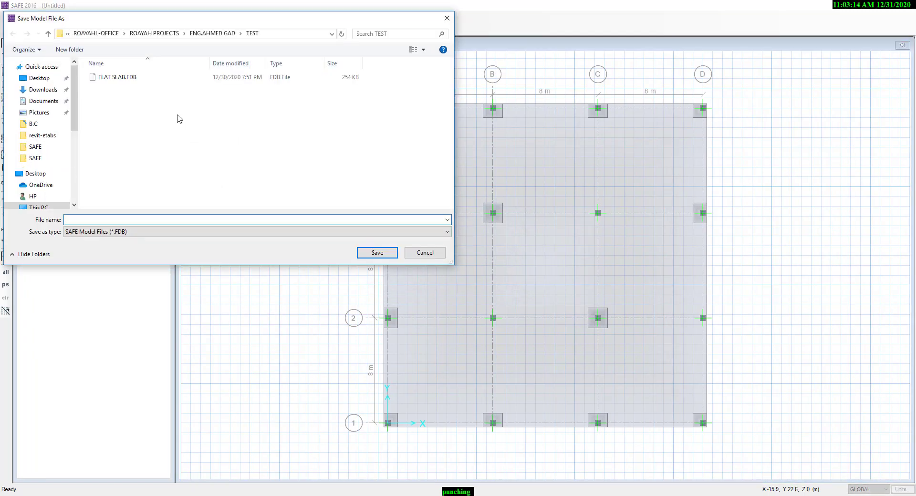
{"action": "left_click", "coordinate": [130, 79]}
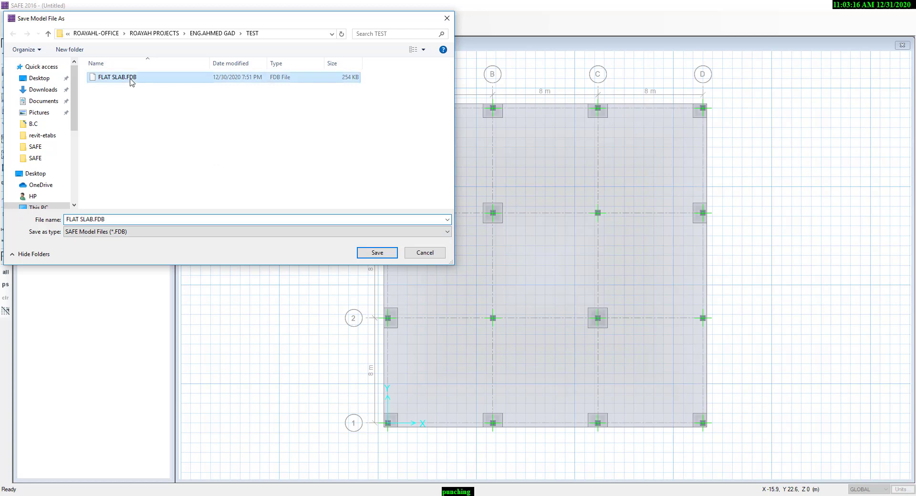
{"action": "left_click", "coordinate": [377, 252]}
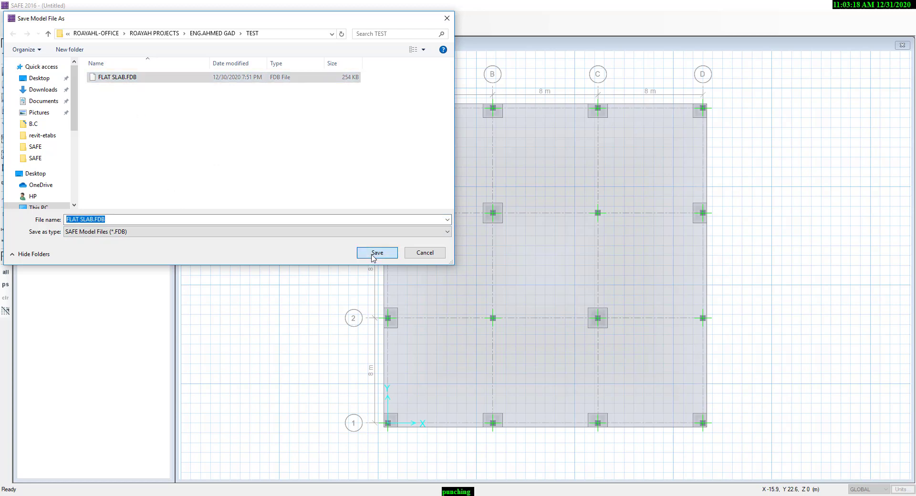
{"action": "left_click", "coordinate": [477, 257]}
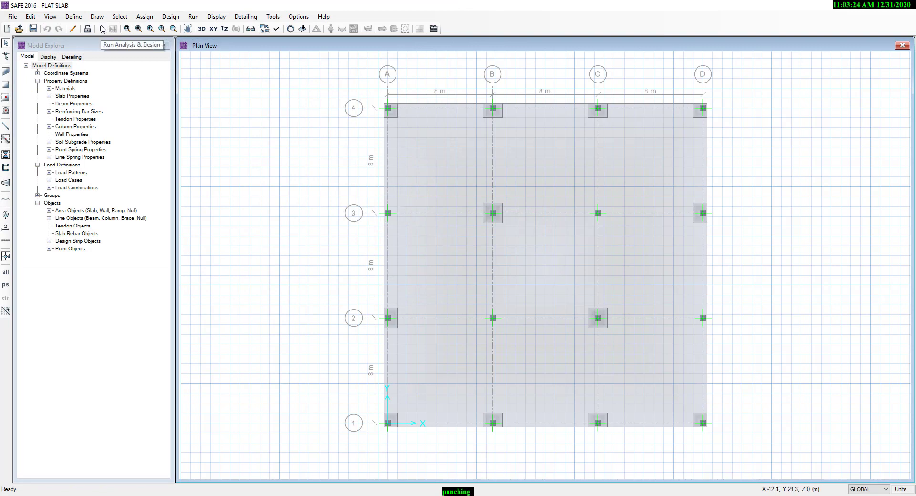
Set the automatic slab mesh maximum size to 0.5 m
{"action": "left_click", "coordinate": [170, 16]}
{"action": "left_click", "coordinate": [170, 16]}
{"action": "left_click", "coordinate": [193, 17]}
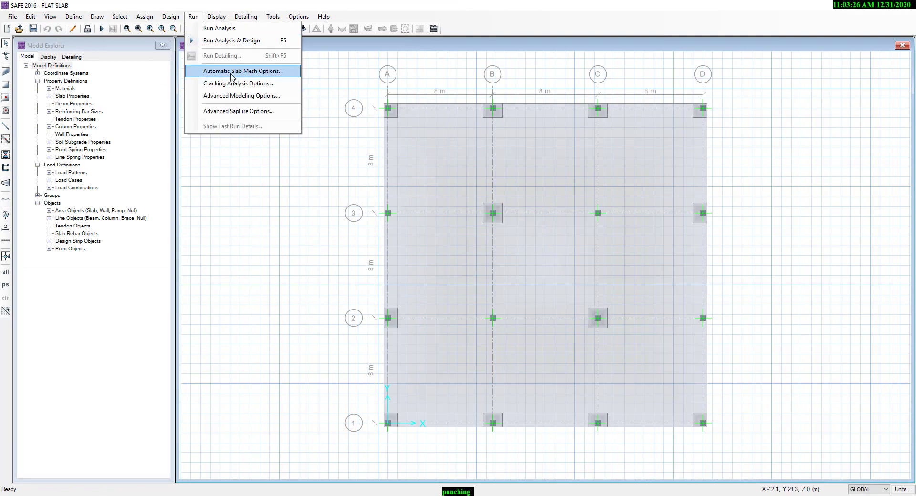
{"action": "left_click", "coordinate": [231, 72]}
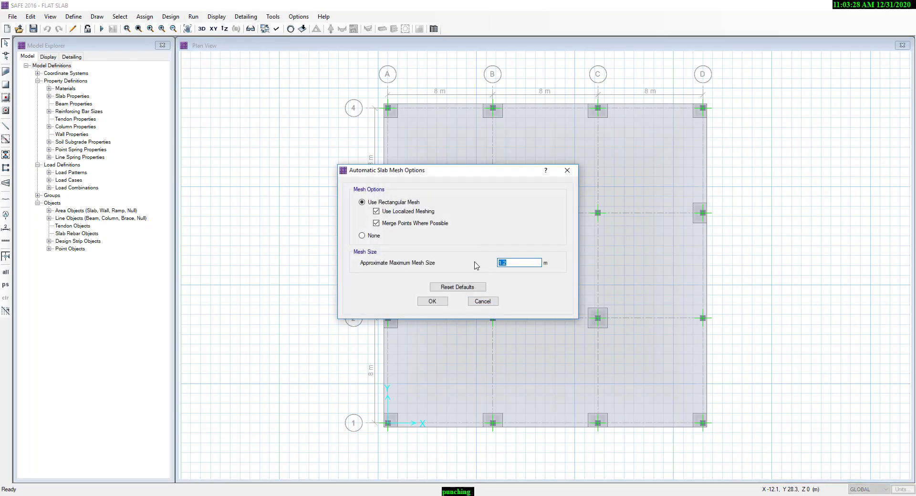
{"action": "left_click", "coordinate": [432, 302]}
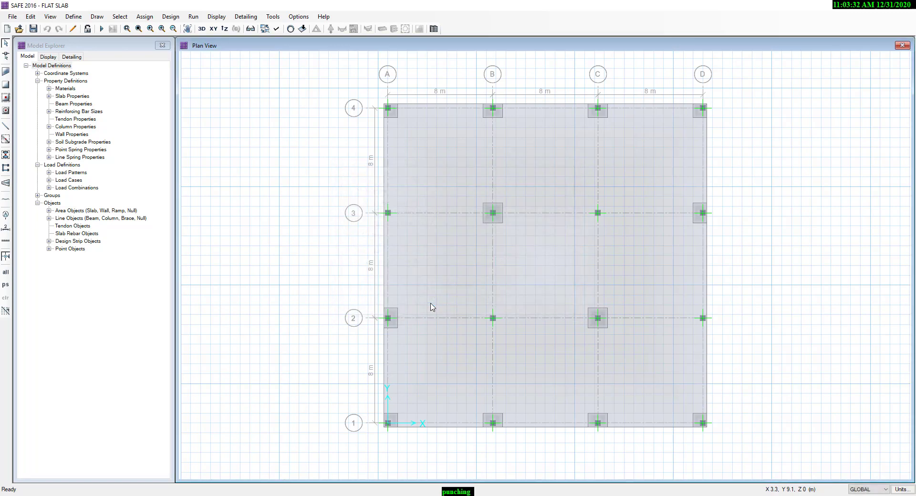
Run the analysis and design, showing DEAD deflections from 1.16 to -15.50 mm
{"action": "left_click", "coordinate": [225, 19]}
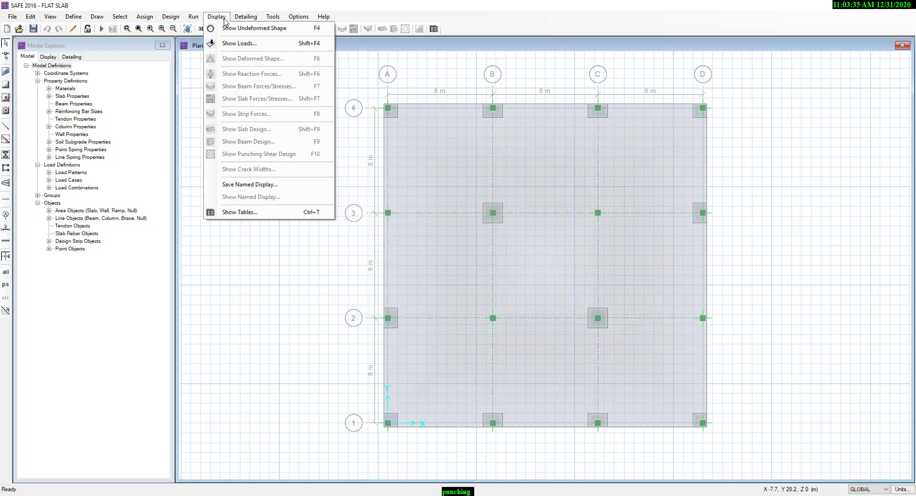
{"action": "left_click", "coordinate": [190, 18]}
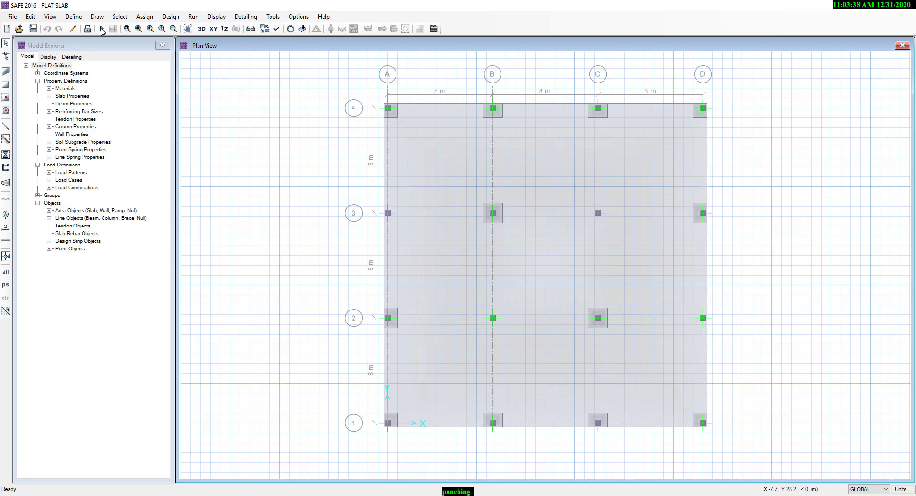
{"action": "left_click", "coordinate": [216, 17]}
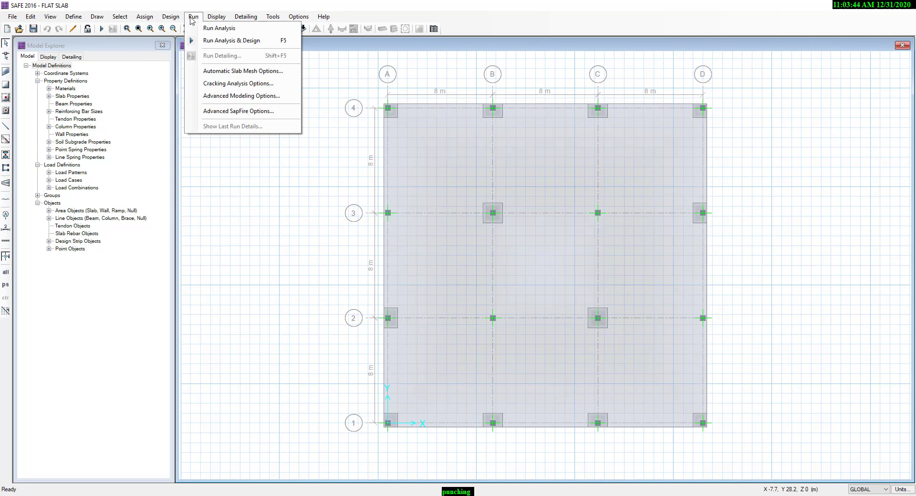
{"action": "mouse_move", "coordinate": [170, 16]}
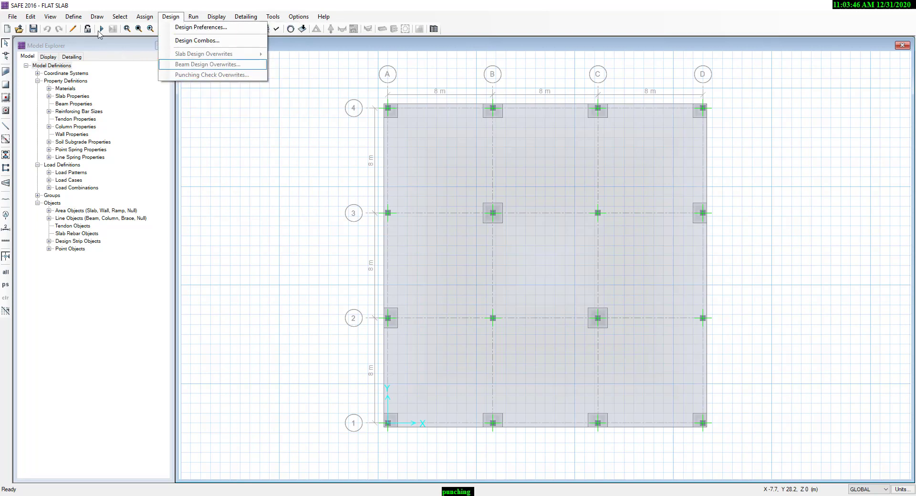
{"action": "left_click", "coordinate": [100, 29]}
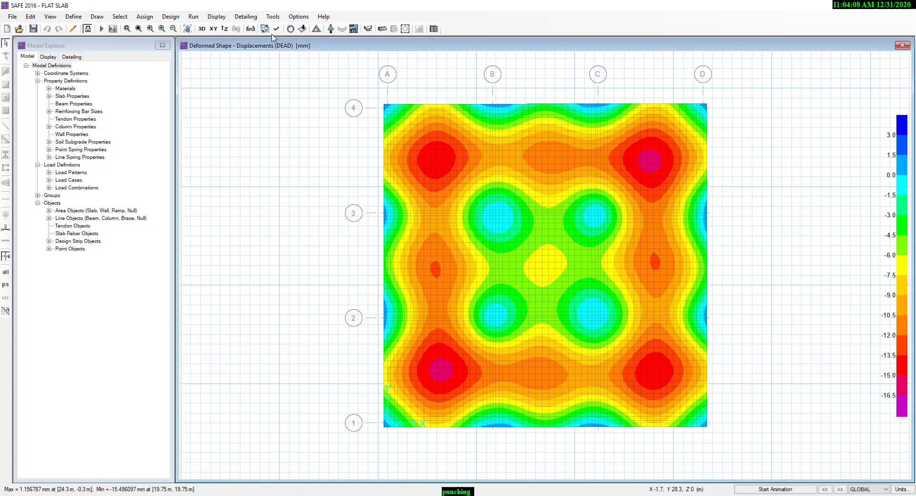
Display punching shear ratios at every column (0.955 to 2.3822) and select the whole model
{"action": "left_click", "coordinate": [405, 29]}
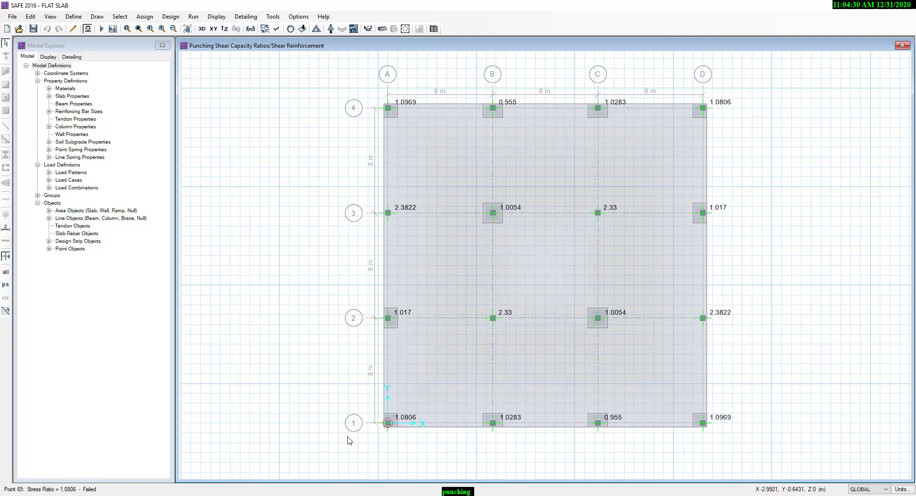
{"action": "left_click_drag", "start_coordinate": [358, 450], "coordinate": [752, 76]}
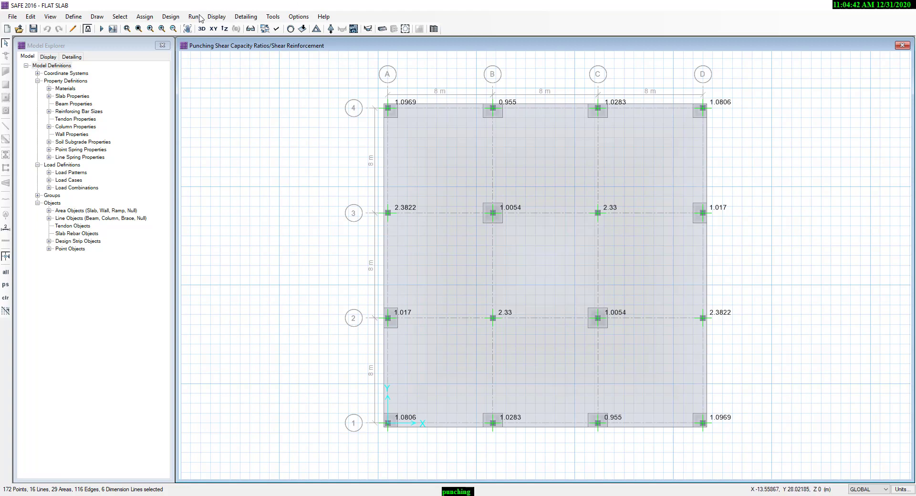
Open the punching shear overwrites and preview the Specified Perimeter table, cancelling it
{"action": "left_click", "coordinate": [171, 17]}
{"action": "left_click", "coordinate": [201, 75]}
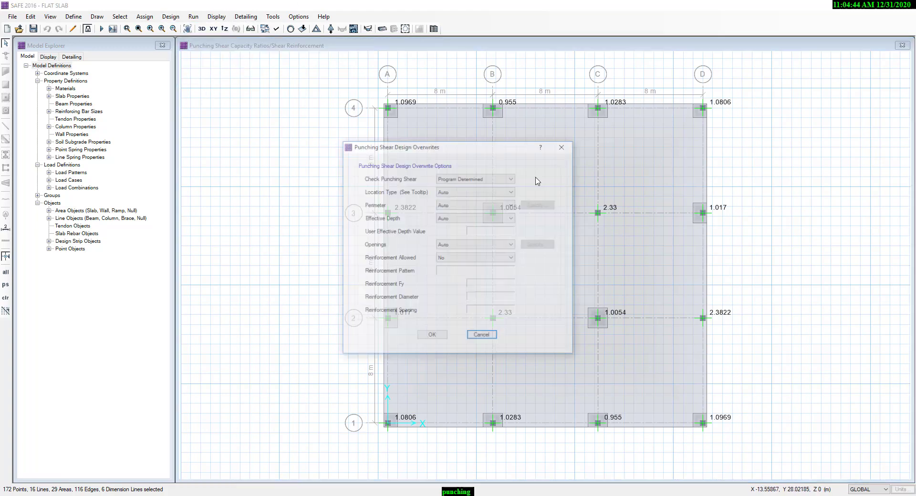
{"action": "mouse_move", "coordinate": [467, 149]}
{"action": "left_mouse_down"}
{"action": "mouse_move", "coordinate": [385, 90]}
{"action": "mouse_move", "coordinate": [291, 75]}
{"action": "left_mouse_up"}
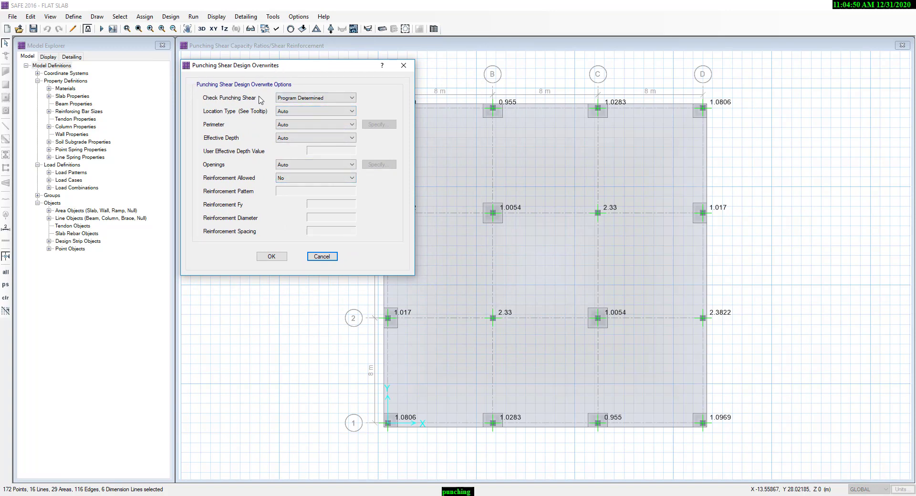
{"action": "left_click", "coordinate": [314, 98]}
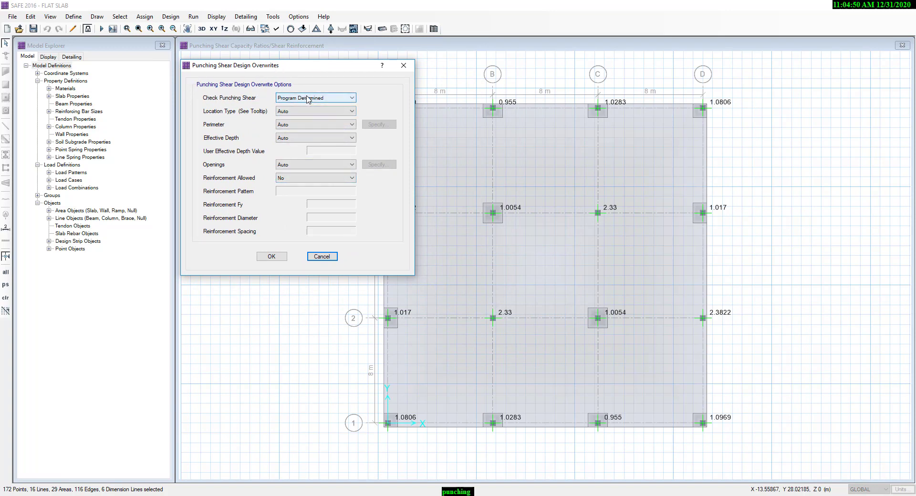
{"action": "left_click", "coordinate": [234, 98]}
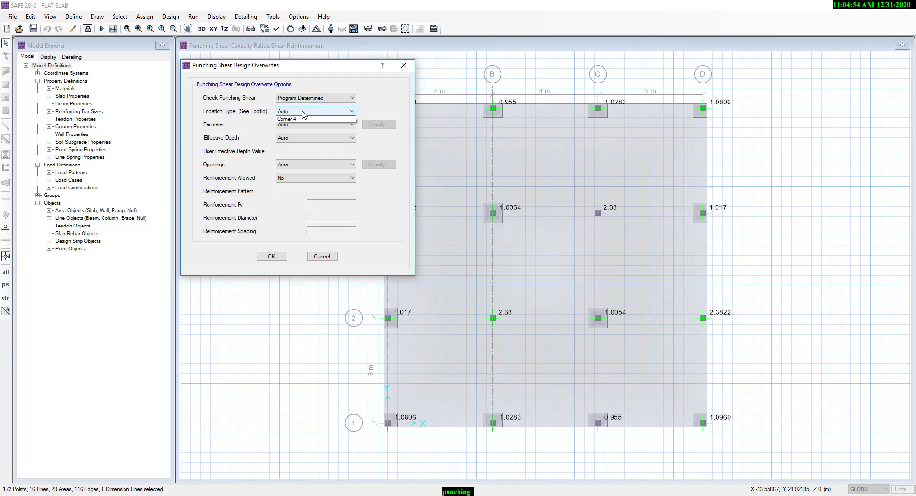
{"action": "left_click", "coordinate": [304, 111]}
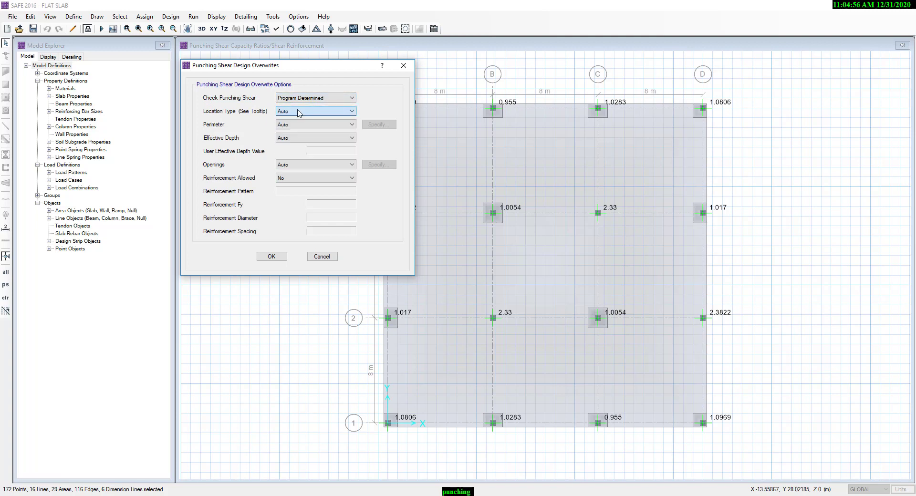
{"action": "left_click", "coordinate": [298, 120]}
{"action": "left_click", "coordinate": [309, 125]}
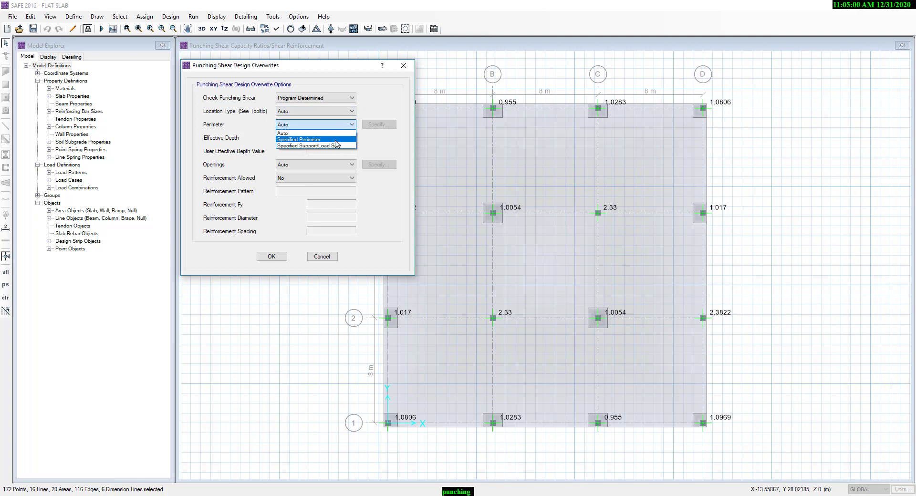
{"action": "left_click", "coordinate": [336, 140]}
{"action": "left_click", "coordinate": [378, 124]}
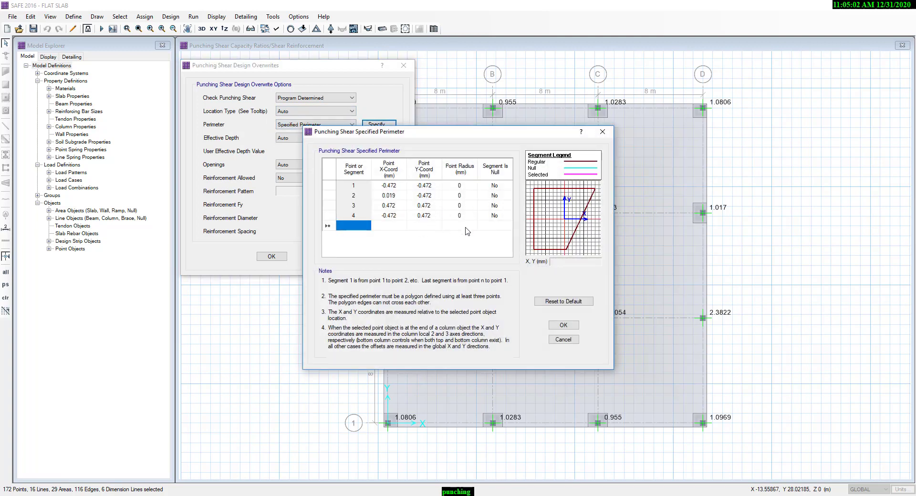
{"action": "left_click", "coordinate": [554, 340]}
{"action": "left_click", "coordinate": [565, 343]}
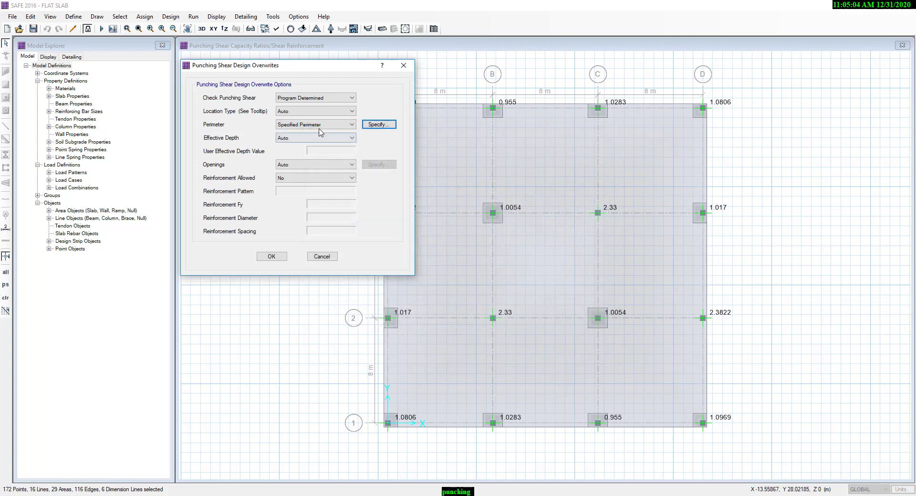
Preview the Specified Support/Load Size settings and cancel without entering values
{"action": "left_click", "coordinate": [321, 125]}
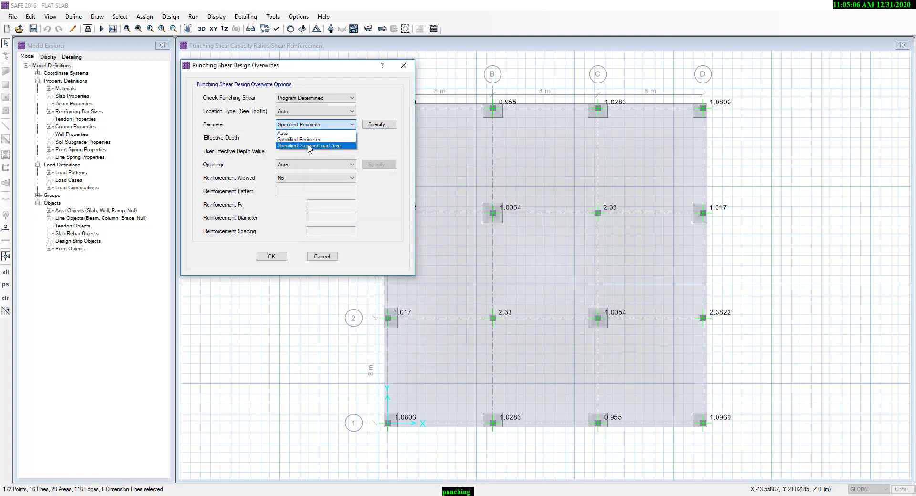
{"action": "left_click", "coordinate": [309, 146]}
{"action": "left_click", "coordinate": [379, 124]}
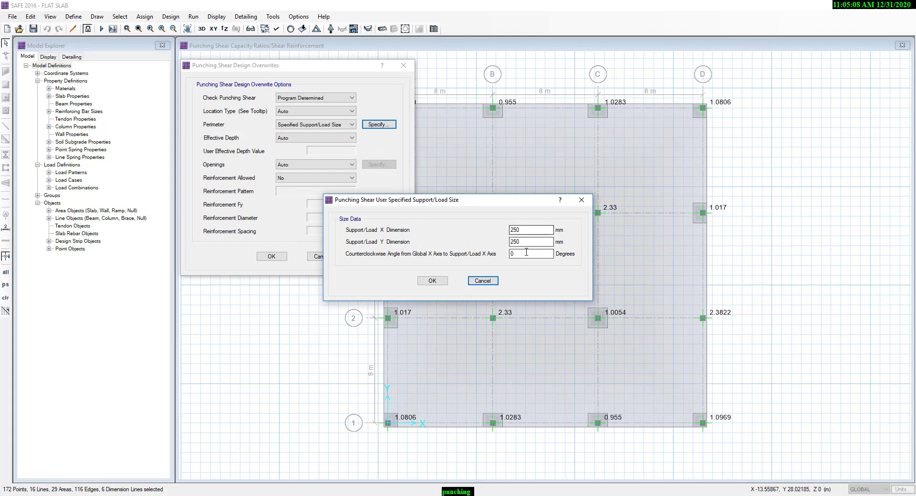
{"action": "left_click", "coordinate": [478, 282]}
{"action": "left_click", "coordinate": [340, 125]}
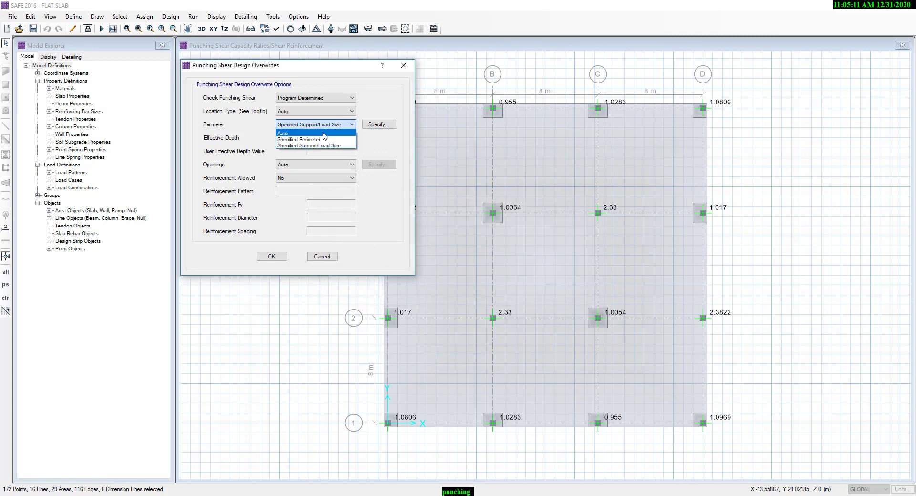
Reset the punching perimeter, effective depth and openings overwrites to Auto
{"action": "left_click", "coordinate": [292, 134]}
{"action": "left_click", "coordinate": [281, 138]}
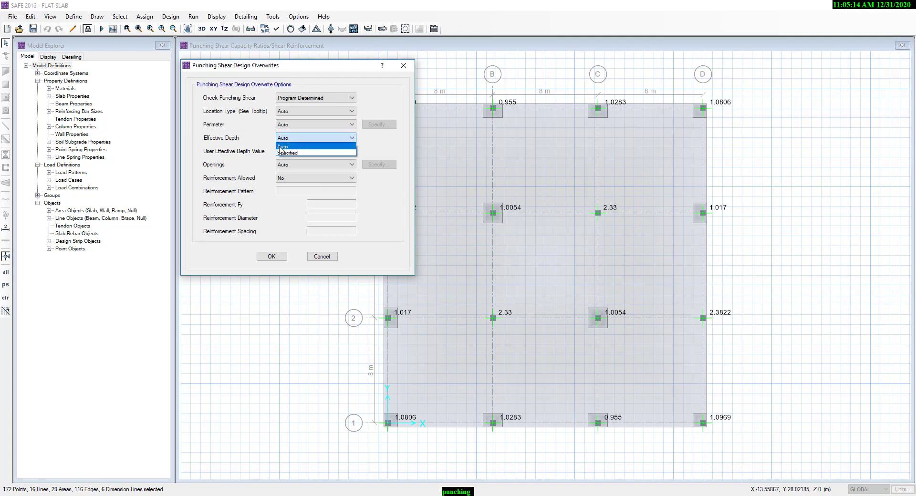
{"action": "left_click", "coordinate": [303, 153]}
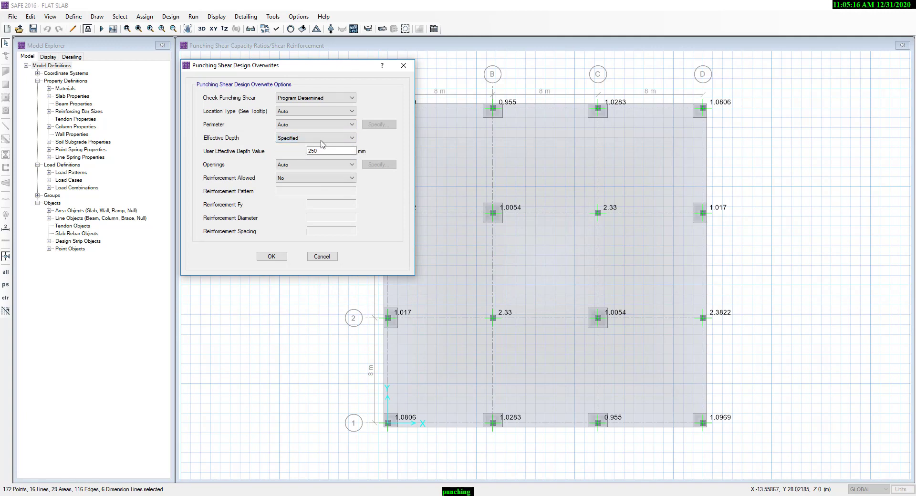
{"action": "left_click", "coordinate": [318, 139]}
{"action": "left_click", "coordinate": [309, 146]}
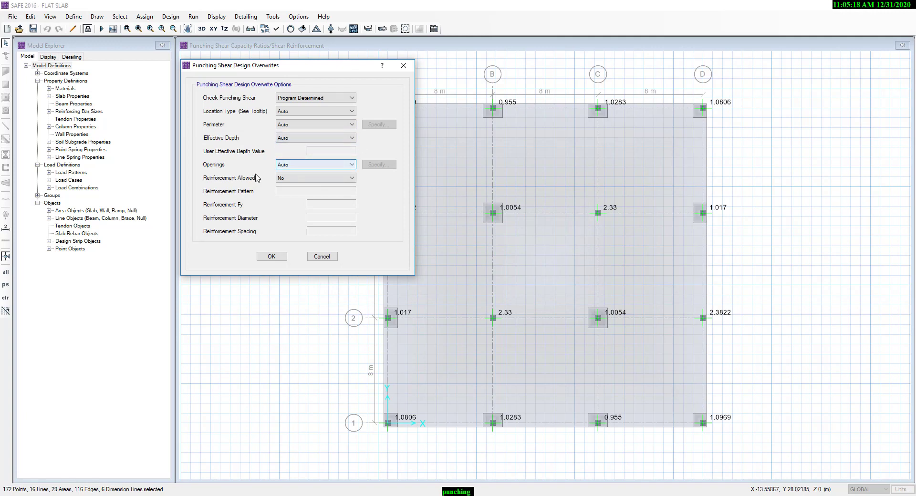
{"action": "left_click", "coordinate": [296, 166]}
{"action": "left_click", "coordinate": [296, 173]}
{"action": "left_click", "coordinate": [296, 167]}
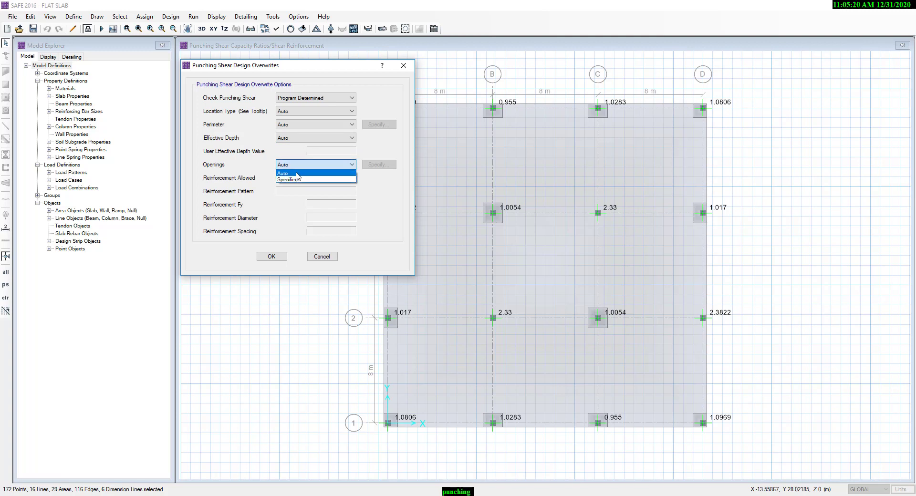
{"action": "left_click", "coordinate": [289, 179]}
{"action": "left_click", "coordinate": [379, 164]}
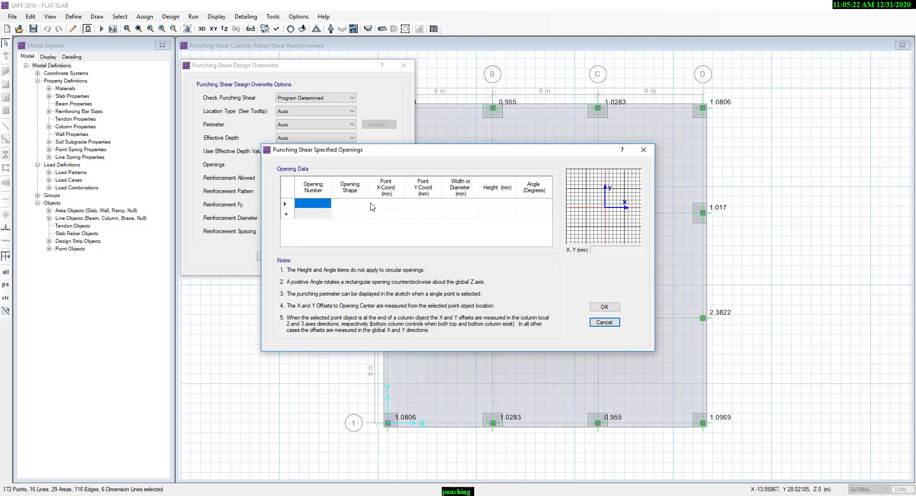
{"action": "left_click", "coordinate": [604, 322]}
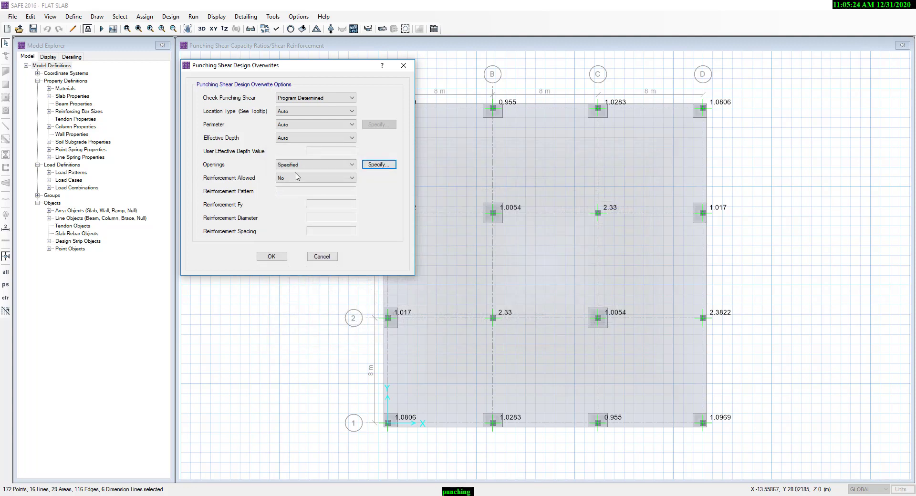
{"action": "left_click", "coordinate": [296, 165]}
{"action": "left_click", "coordinate": [296, 173]}
Allow rebar ties with Fy 420 N/mm2, 12 mm diameter and 50 mm spacing
{"action": "left_click", "coordinate": [305, 177]}
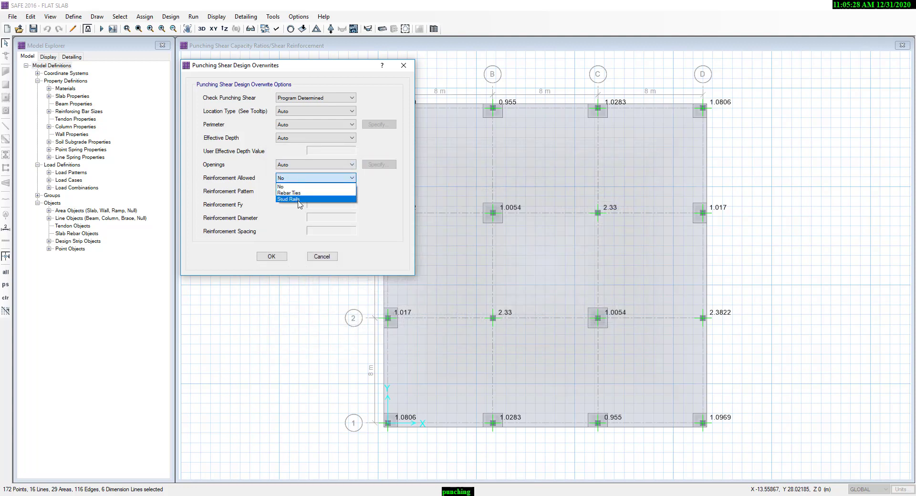
{"action": "left_click", "coordinate": [305, 193]}
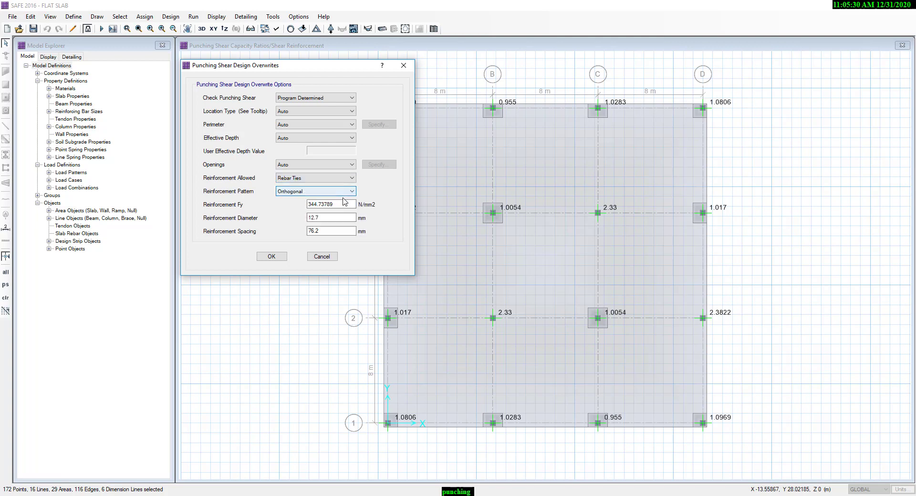
{"action": "left_click_drag", "start_coordinate": [350, 204], "coordinate": [283, 205]}
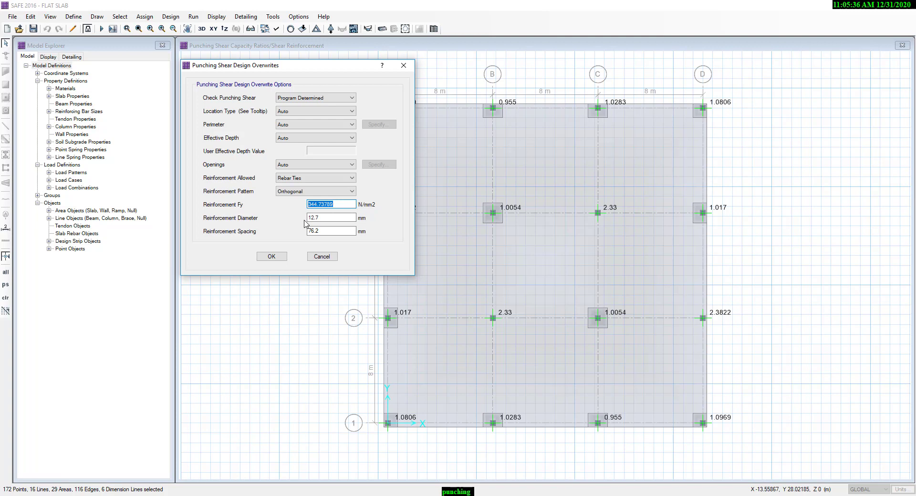
{"action": "type", "text": "420"}
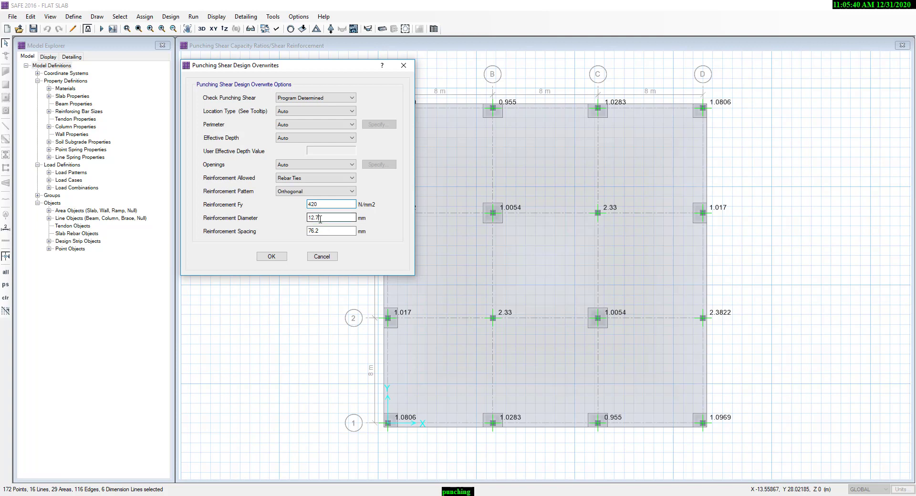
{"action": "mouse_move", "coordinate": [329, 218]}
{"action": "left_mouse_down"}
{"action": "mouse_move", "coordinate": [298, 219]}
{"action": "mouse_move", "coordinate": [305, 233]}
{"action": "left_mouse_up"}
{"action": "type", "text": "1"}
{"action": "type", "text": "50"}
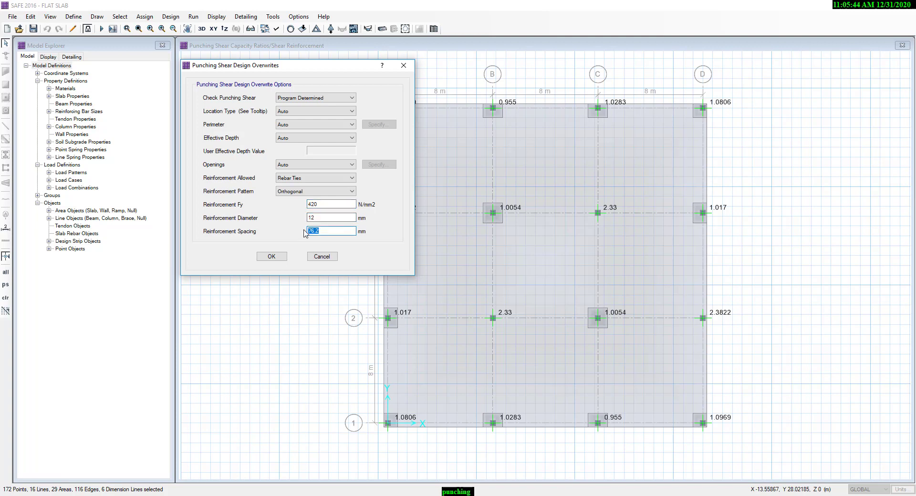
{"action": "left_click", "coordinate": [272, 256]}
Rerun the design, redisplay punching ratios (0.955 to 2.3822) and select the whole model
{"action": "left_click", "coordinate": [478, 288]}
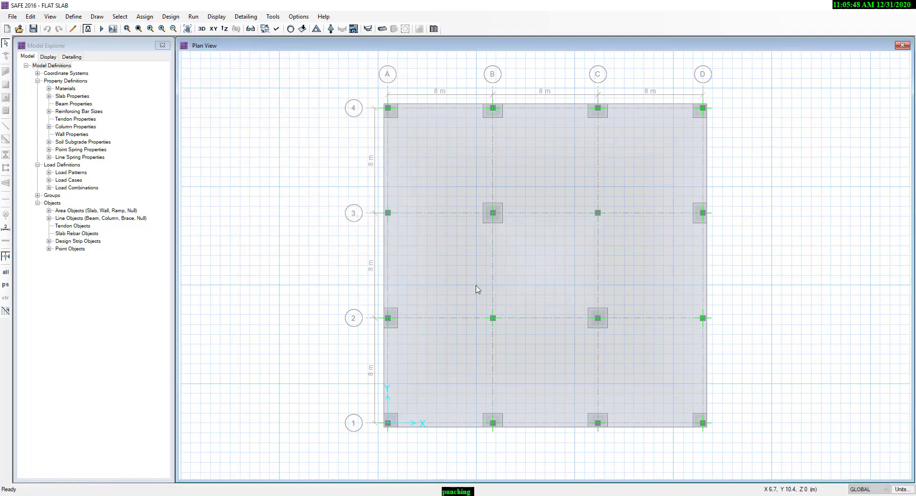
{"action": "left_click", "coordinate": [101, 29]}
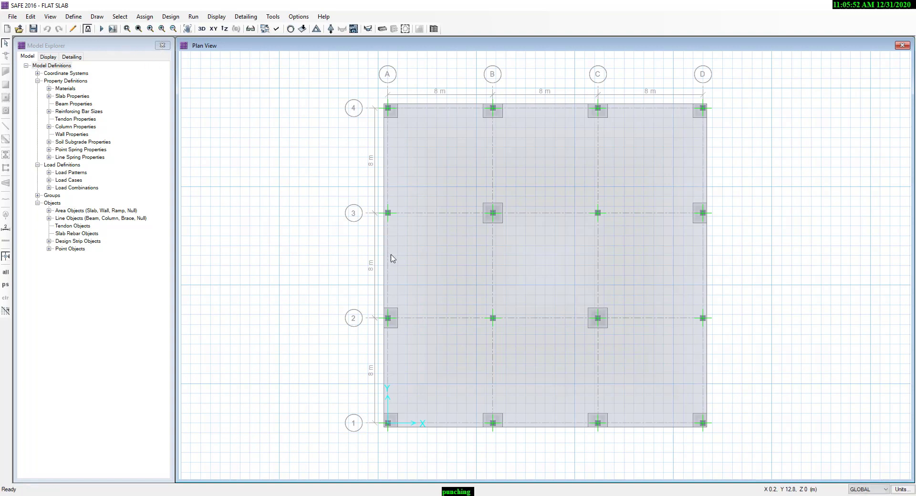
{"action": "left_click", "coordinate": [404, 29]}
{"action": "mouse_move", "coordinate": [387, 422]}
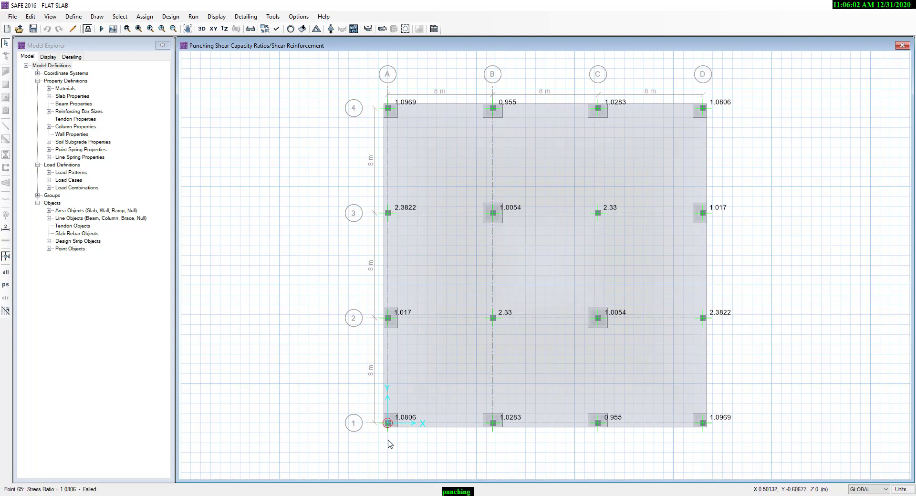
{"action": "mouse_move", "coordinate": [364, 439]}
{"action": "left_mouse_down"}
{"action": "mouse_move", "coordinate": [683, 175]}
{"action": "mouse_move", "coordinate": [759, 73]}
{"action": "left_mouse_up"}
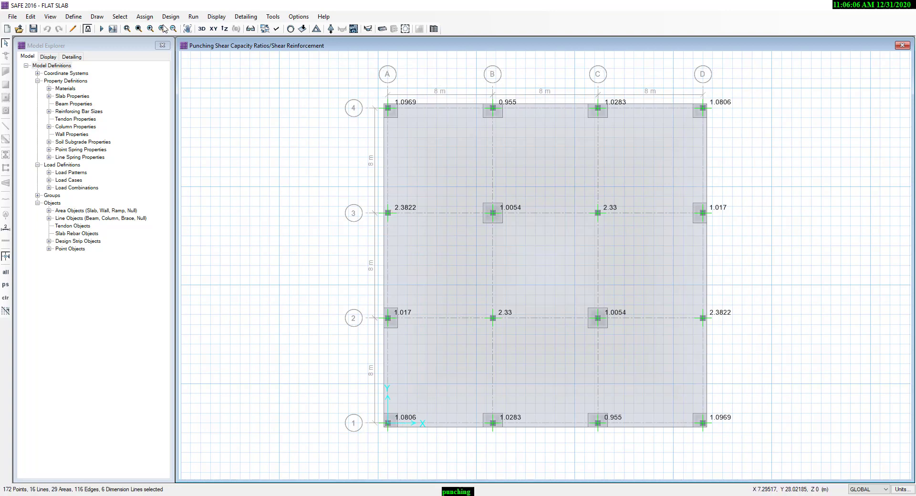
{"action": "left_click", "coordinate": [145, 17]}
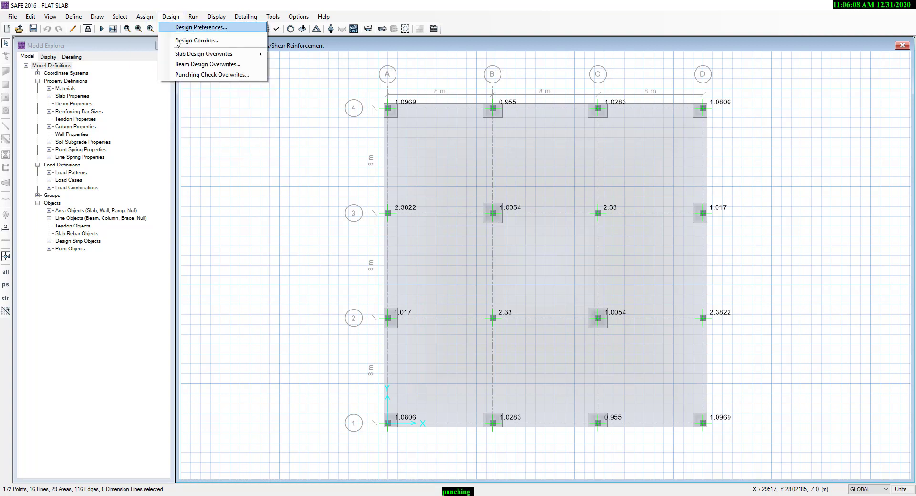
Assign orthogonal stud rails with Fy 355 N/mm2, 12 mm diameter and 50 mm spacing
{"action": "left_click", "coordinate": [190, 76]}
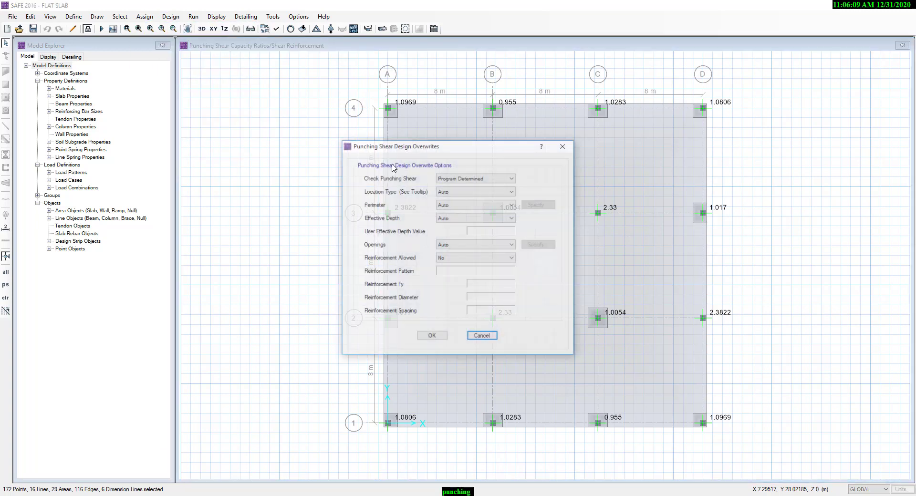
{"action": "left_click", "coordinate": [477, 258]}
{"action": "left_click", "coordinate": [475, 274]}
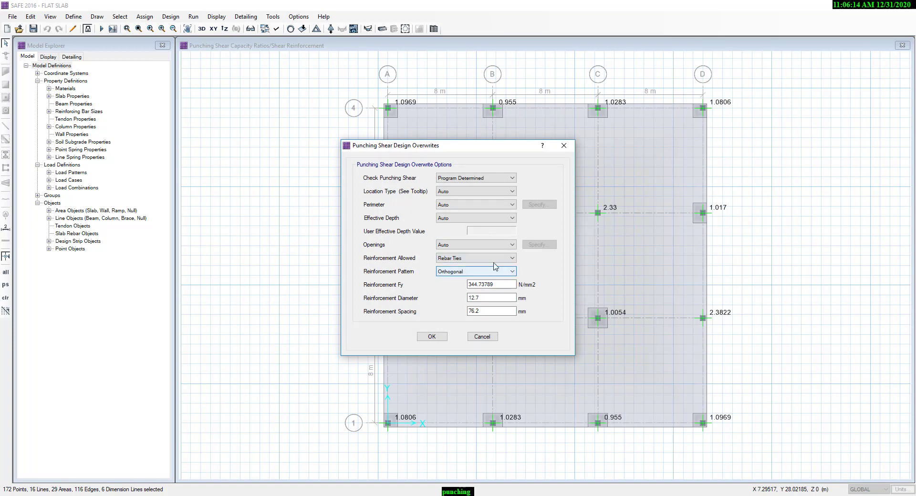
{"action": "left_click", "coordinate": [488, 261]}
{"action": "left_click", "coordinate": [460, 280]}
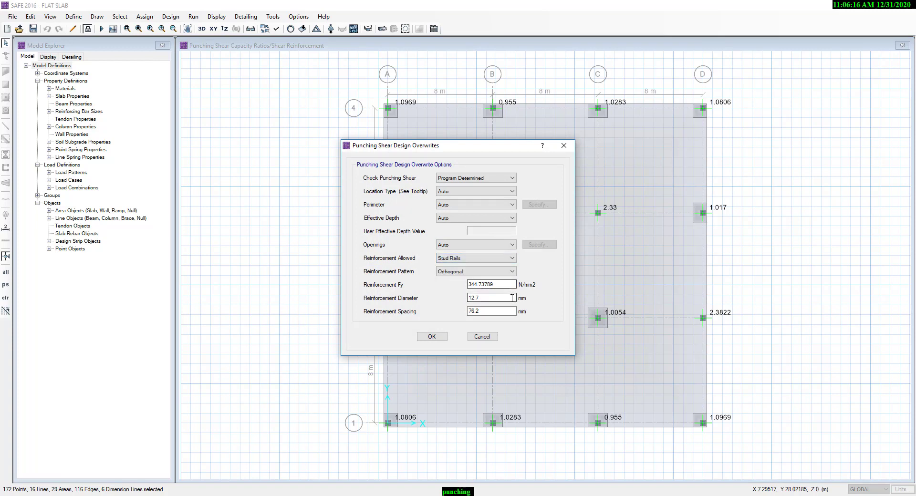
{"action": "left_click_drag", "start_coordinate": [506, 286], "coordinate": [431, 287]}
{"action": "type", "text": "355"}
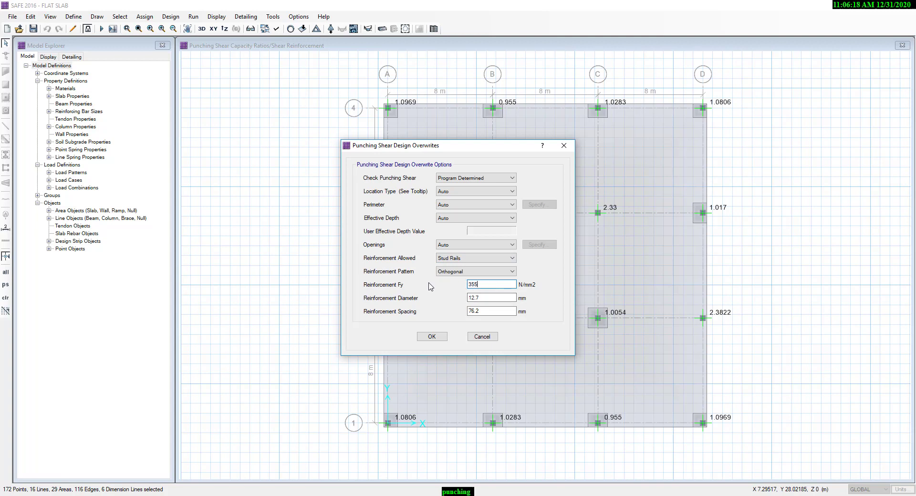
{"action": "left_click_drag", "start_coordinate": [491, 300], "coordinate": [466, 299]}
{"action": "type", "text": "1"}
{"action": "left_click_drag", "start_coordinate": [500, 312], "coordinate": [469, 312]}
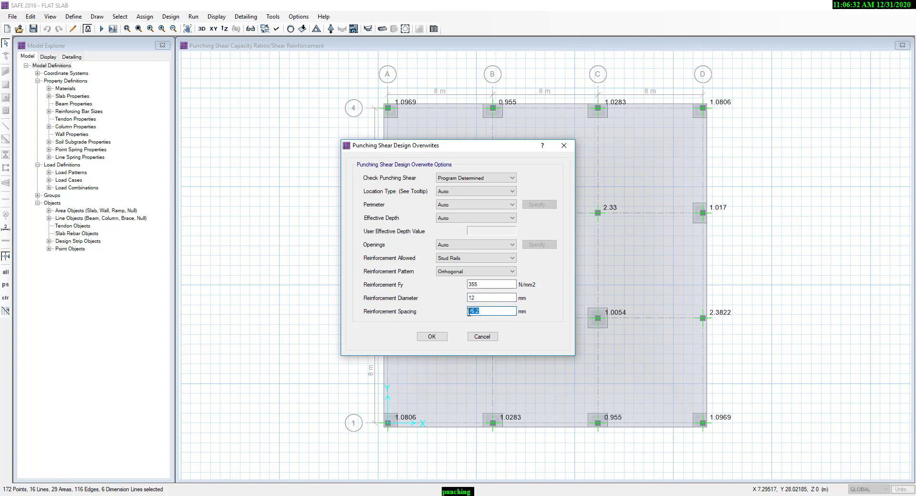
{"action": "type", "text": "50"}
{"action": "left_click", "coordinate": [432, 337]}
{"action": "left_click", "coordinate": [484, 286]}
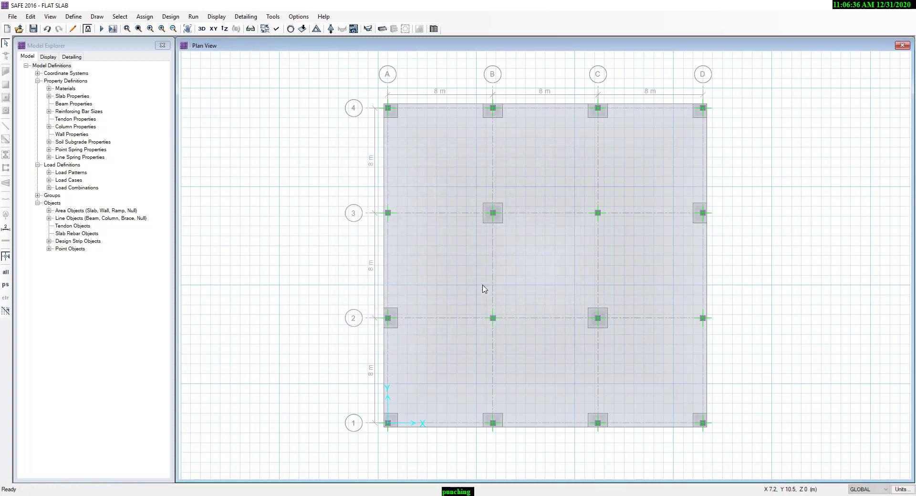
Rerun the analysis and design, then display the punching shear ratios and stud rail layouts, such as 9x24-12d@50
{"action": "left_click", "coordinate": [101, 31]}
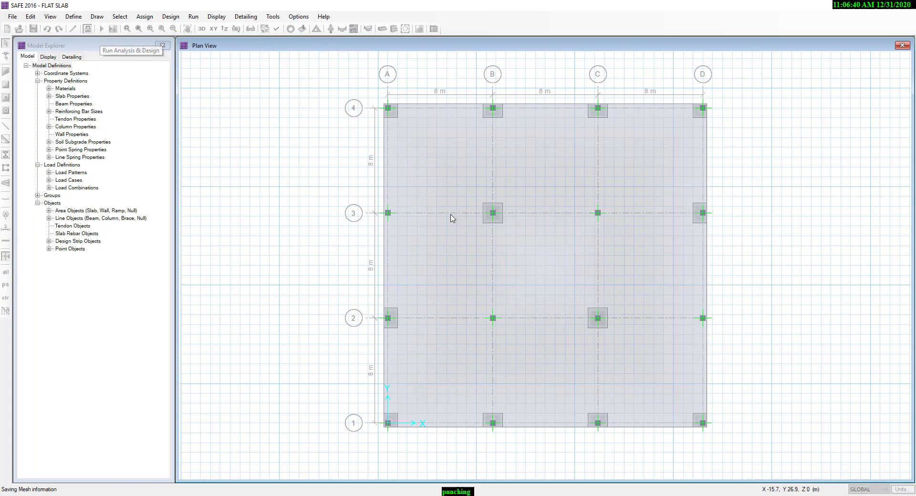
{"action": "left_click", "coordinate": [405, 29]}
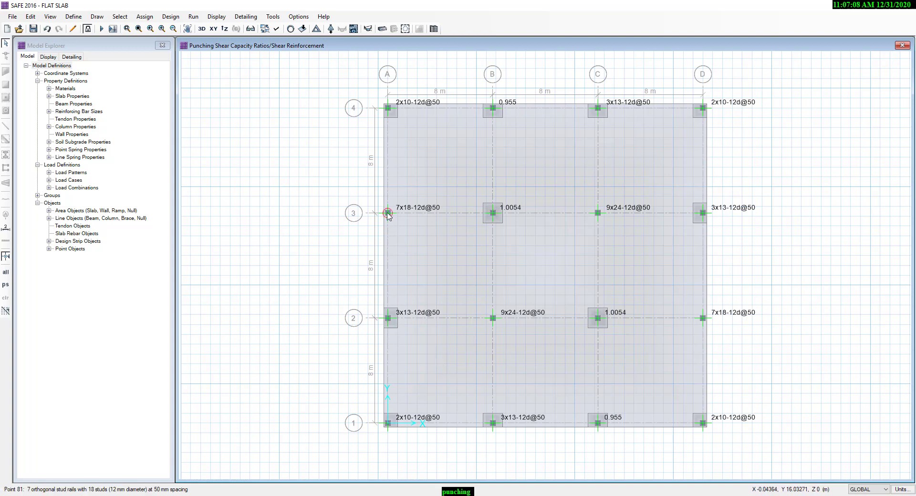
{"action": "right_click", "coordinate": [388, 215]}
{"action": "left_click_drag", "start_coordinate": [470, 101], "coordinate": [278, 46]}
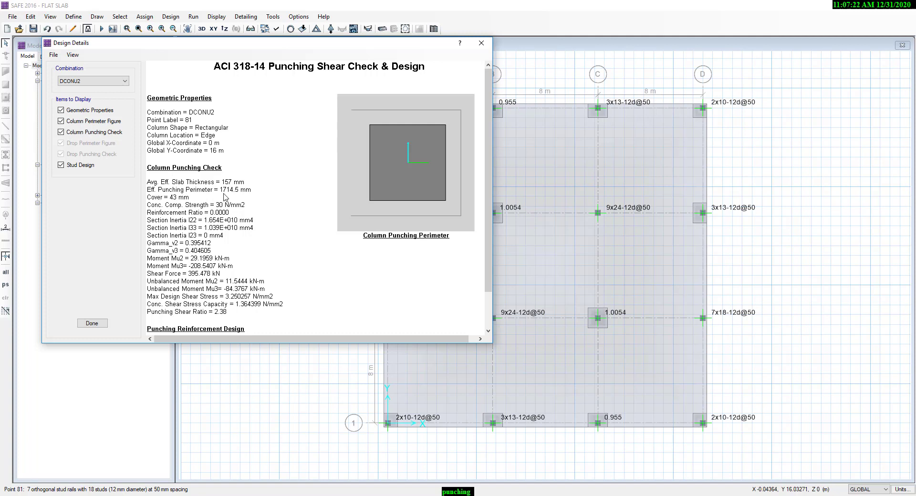
{"action": "scroll", "coordinate": [206, 199], "scroll_direction": "down", "scroll_amount": 2}
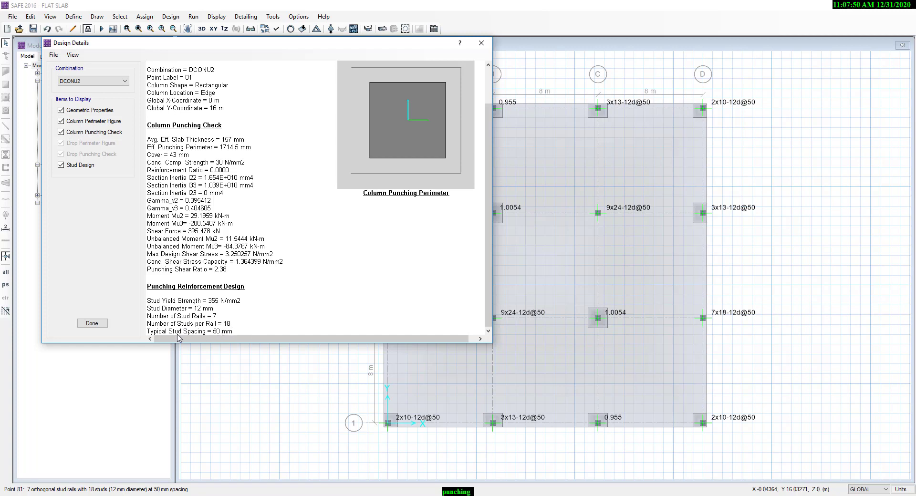
{"action": "left_click", "coordinate": [92, 323]}
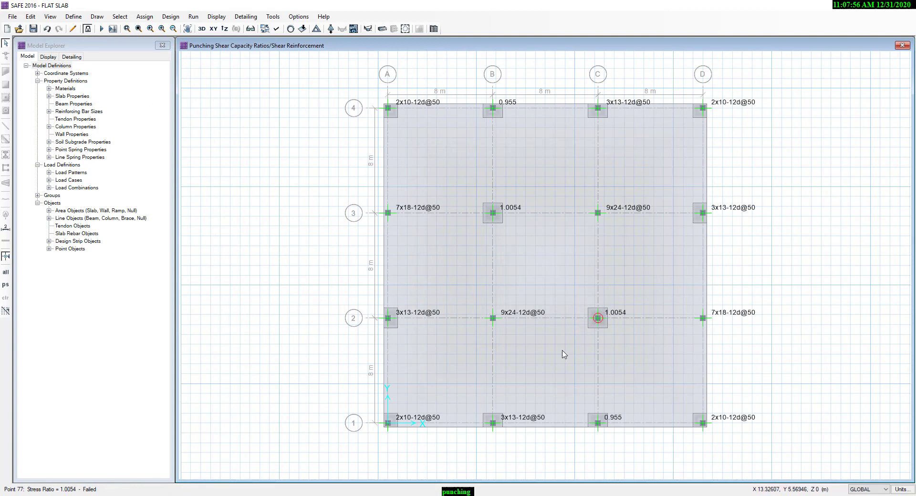
Unlock the model and discard the existing analysis and design results
{"action": "left_click_drag", "start_coordinate": [562, 352], "coordinate": [636, 298]}
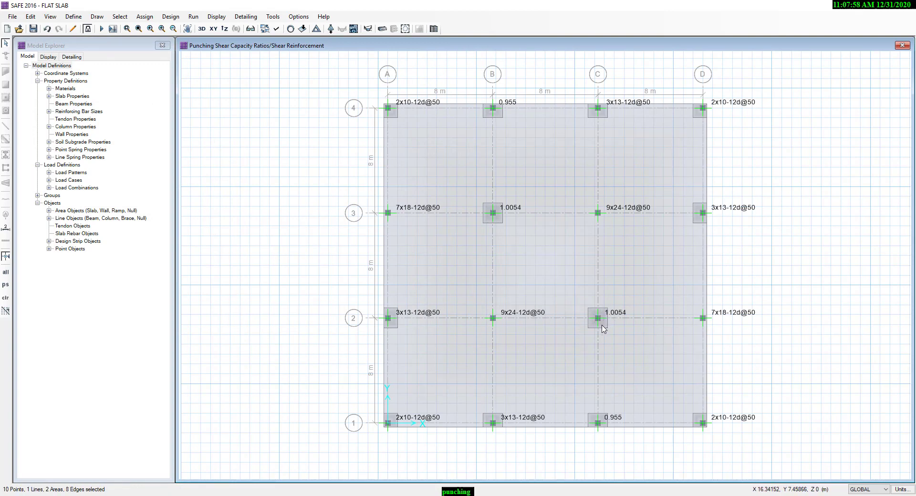
{"action": "left_click", "coordinate": [493, 218]}
{"action": "scroll", "coordinate": [648, 188], "scroll_direction": "up", "scroll_amount": 1}
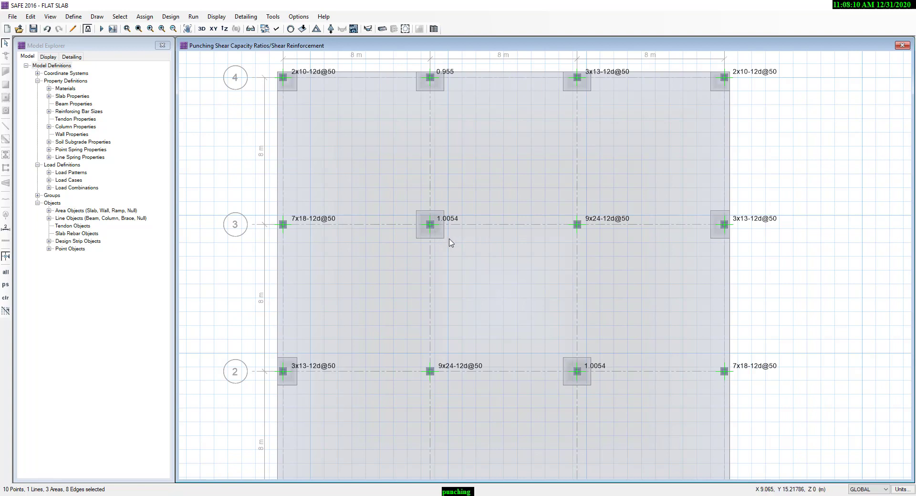
{"action": "left_click", "coordinate": [89, 31]}
{"action": "left_click", "coordinate": [475, 289]}
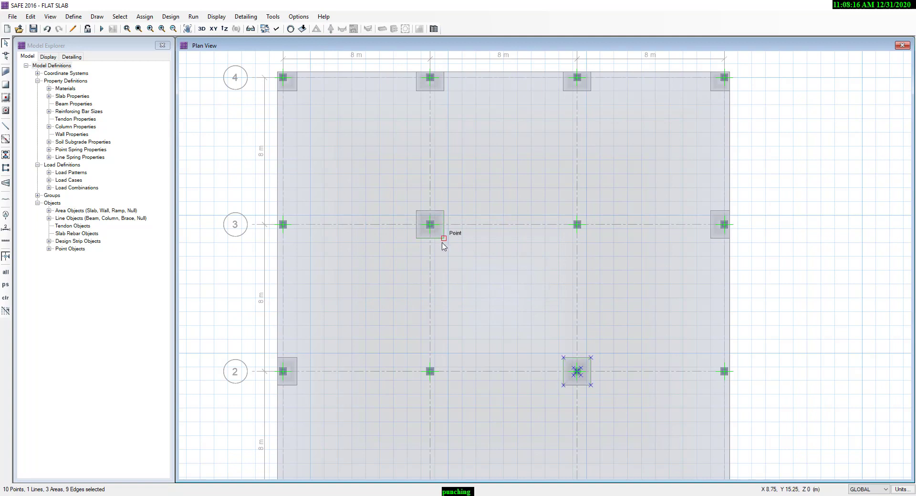
Clear the selection and bring up Area Object Information for the B3 drop panel DROP10
{"action": "key", "text": "ctrl+q"}
{"action": "left_click", "coordinate": [439, 234]}
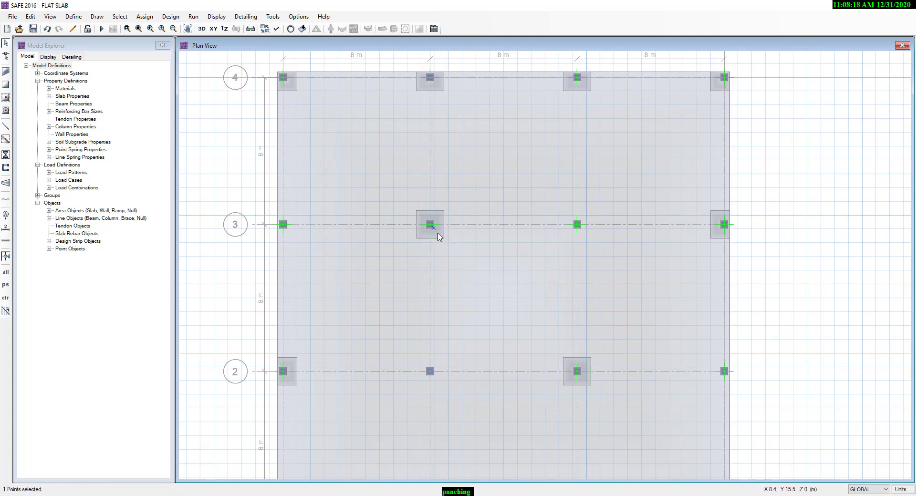
{"action": "left_click", "coordinate": [439, 236]}
{"action": "right_click", "coordinate": [439, 234]}
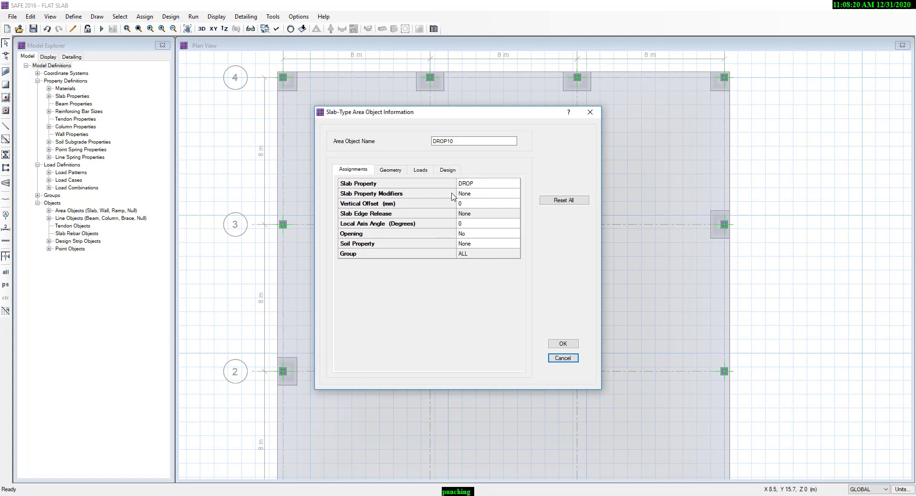
Copy the DROP slab property and rename the copy DROP 40
{"action": "left_click", "coordinate": [484, 187]}
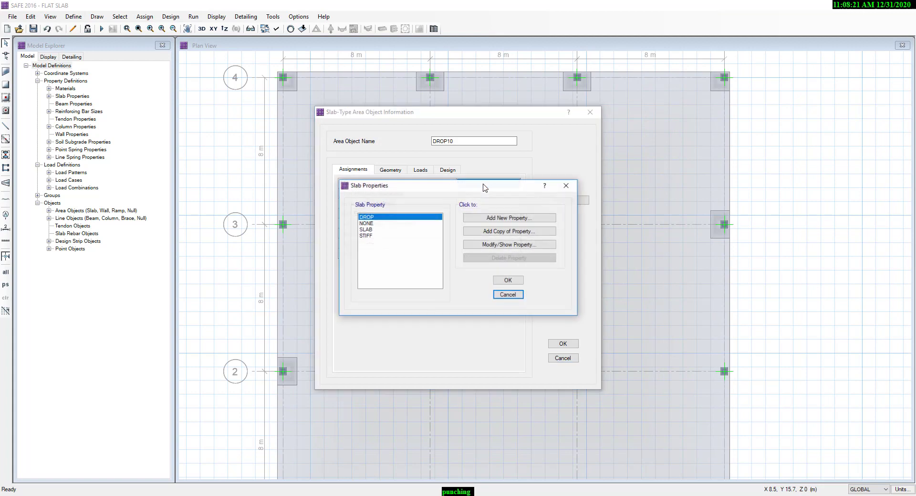
{"action": "left_click", "coordinate": [498, 231]}
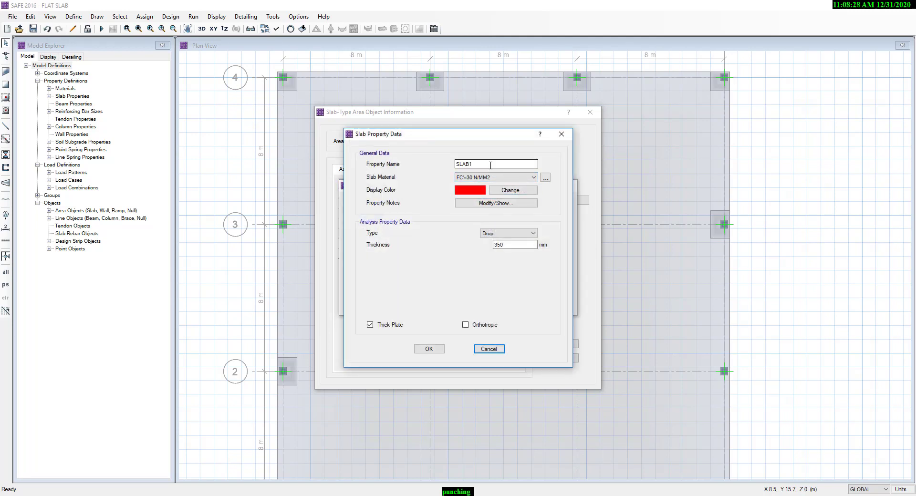
{"action": "left_click_drag", "start_coordinate": [490, 165], "coordinate": [442, 165]}
{"action": "type", "text": "DROP 40"}
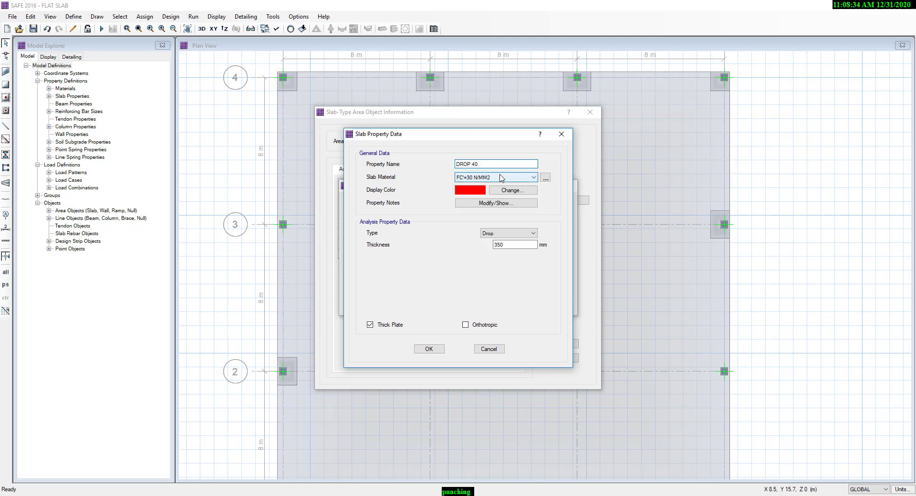
Make DROP 40 a 400 mm Drop-type slab and assign it to drop panel DROP10
{"action": "left_click", "coordinate": [508, 234]}
{"action": "left_click", "coordinate": [506, 243]}
{"action": "left_click", "coordinate": [522, 246]}
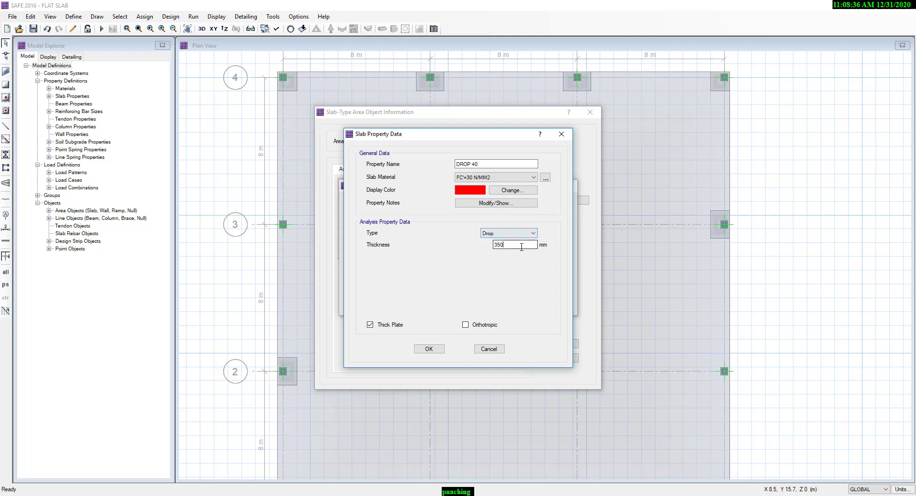
{"action": "left_click", "coordinate": [521, 237]}
{"action": "left_click", "coordinate": [522, 236]}
{"action": "left_click", "coordinate": [510, 247]}
{"action": "left_click_drag", "start_coordinate": [509, 247], "coordinate": [474, 251]}
{"action": "left_click", "coordinate": [429, 347]}
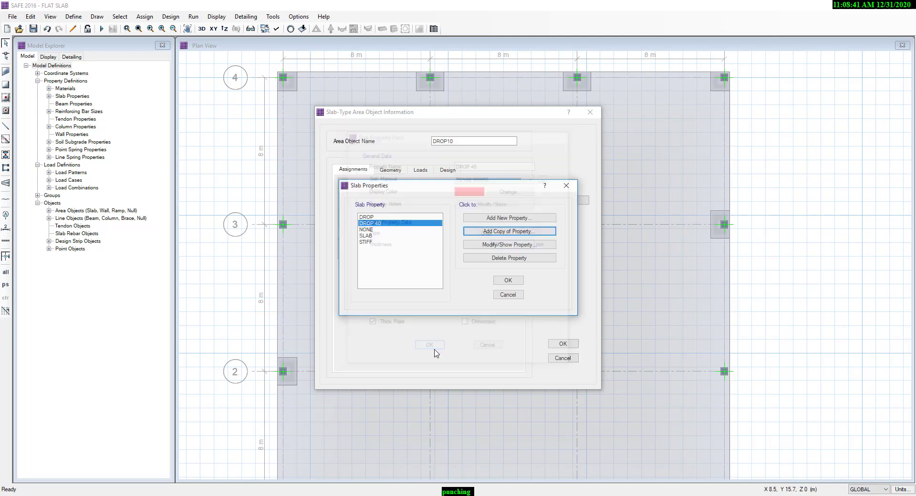
{"action": "left_click", "coordinate": [519, 276]}
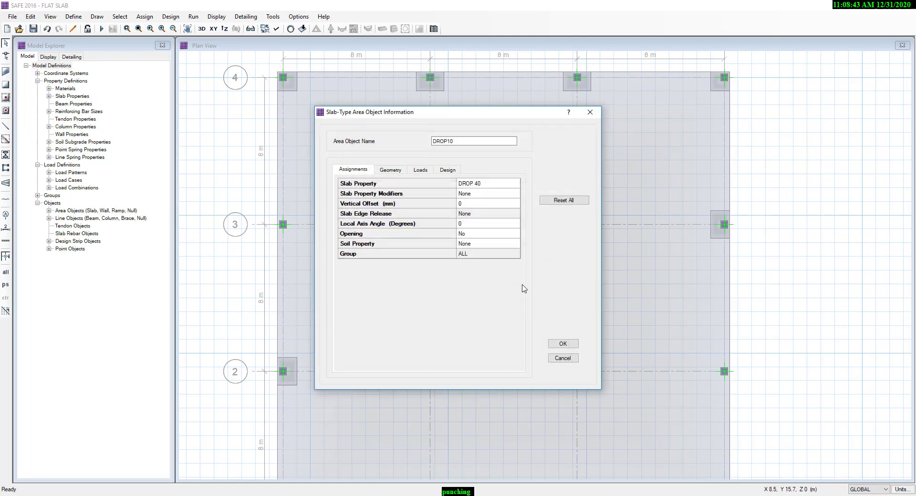
{"action": "left_click", "coordinate": [563, 343]}
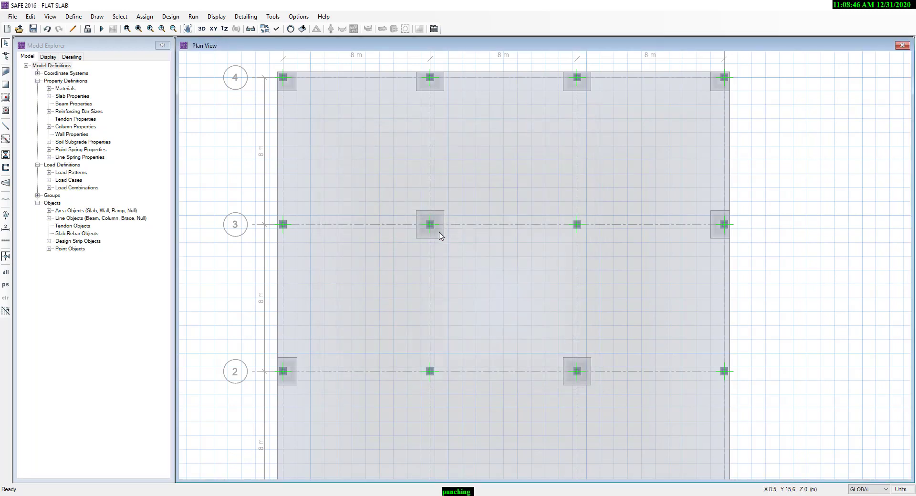
Assign slab property DROP 40 to the B3 and C2 drop panels, then run analysis and design
{"action": "right_click", "coordinate": [438, 231]}
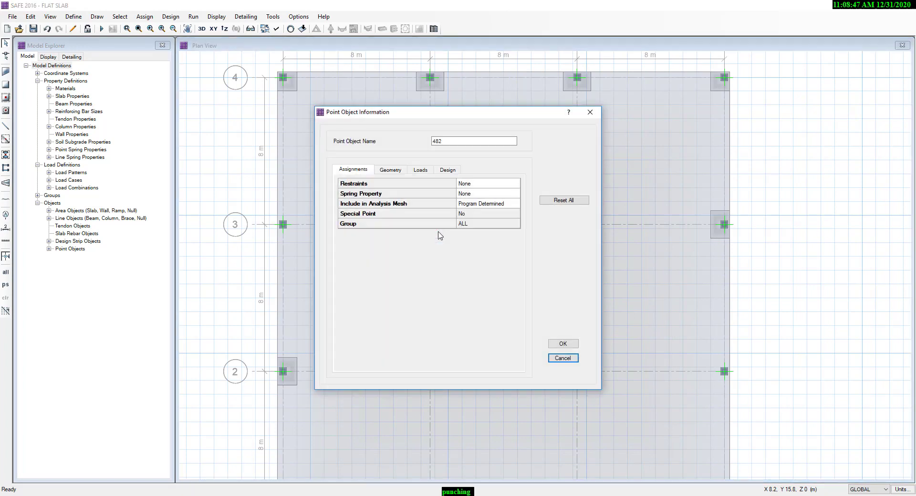
{"action": "left_click", "coordinate": [561, 358]}
{"action": "left_click", "coordinate": [570, 367]}
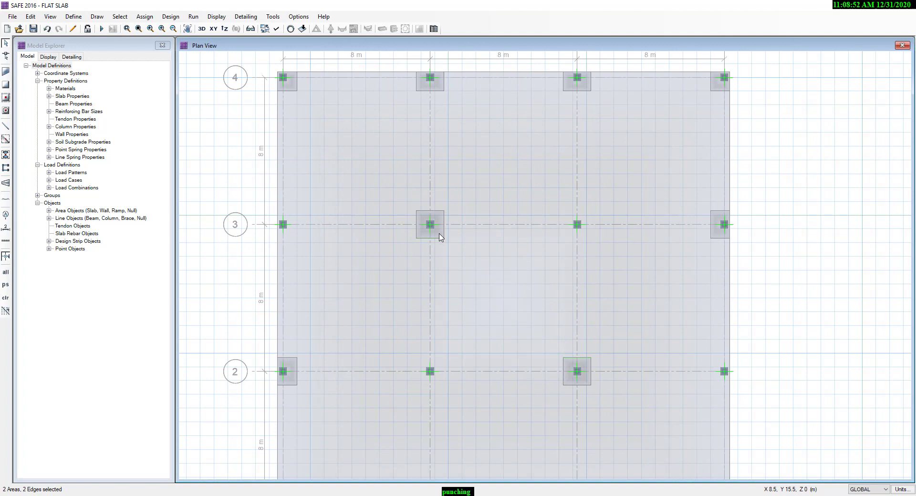
{"action": "left_click", "coordinate": [145, 16]}
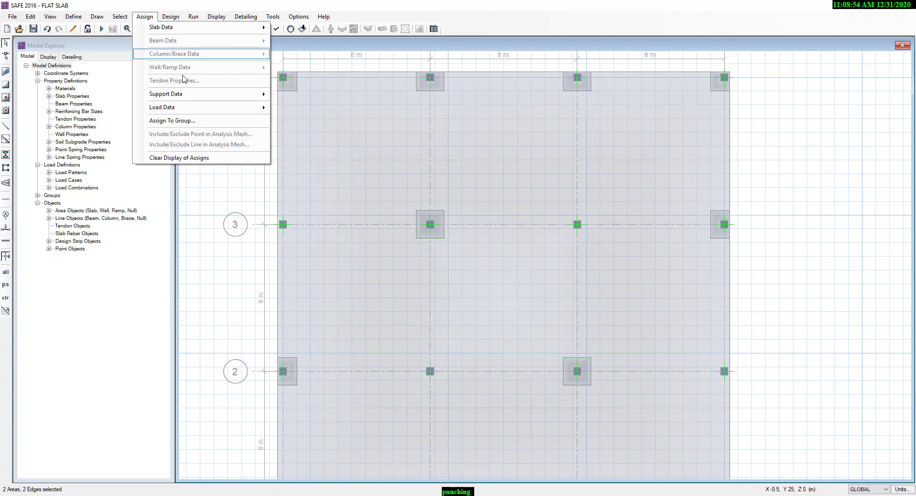
{"action": "mouse_move", "coordinate": [162, 108]}
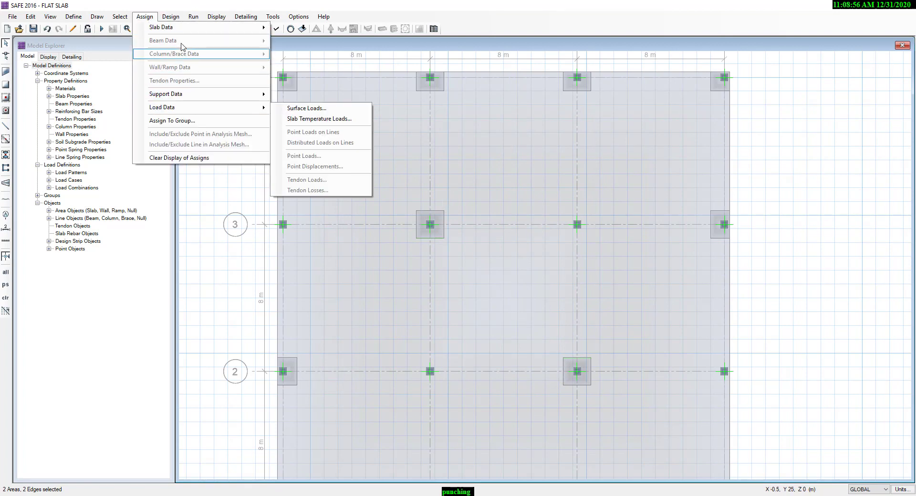
{"action": "mouse_move", "coordinate": [161, 28]}
{"action": "left_click", "coordinate": [306, 30]}
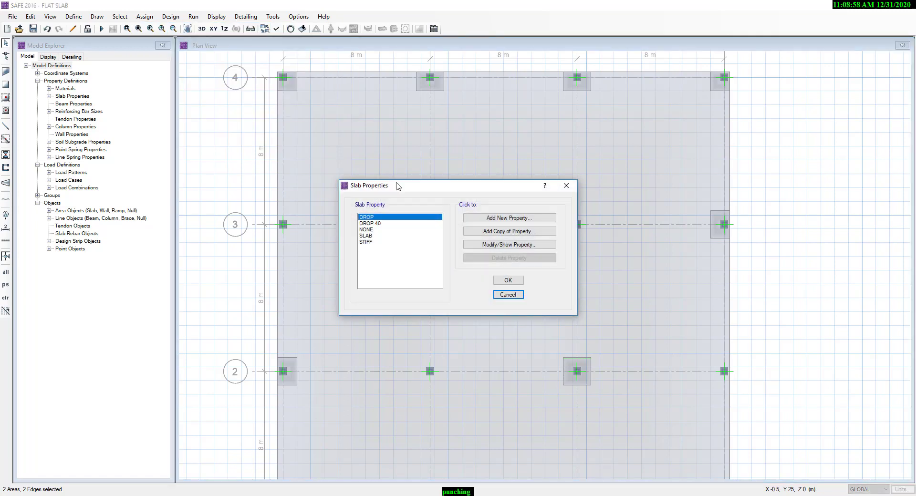
{"action": "left_click", "coordinate": [375, 224]}
{"action": "left_click", "coordinate": [508, 280]}
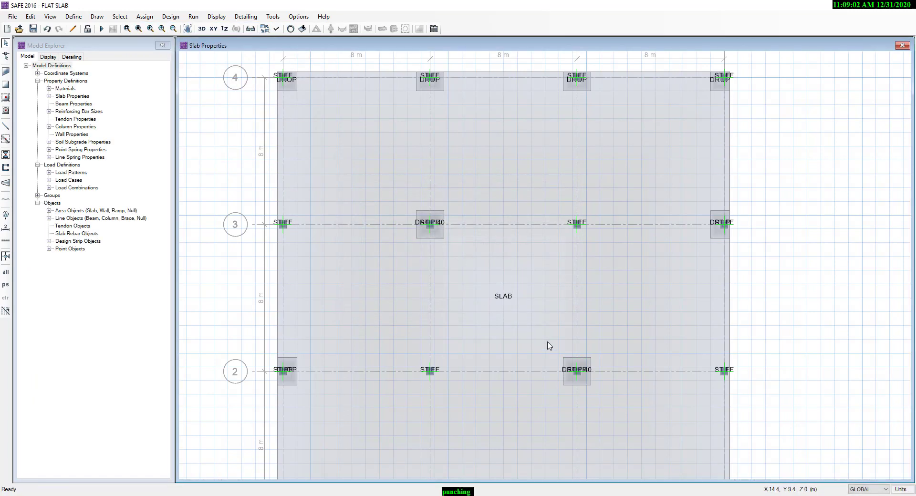
{"action": "left_click", "coordinate": [102, 29]}
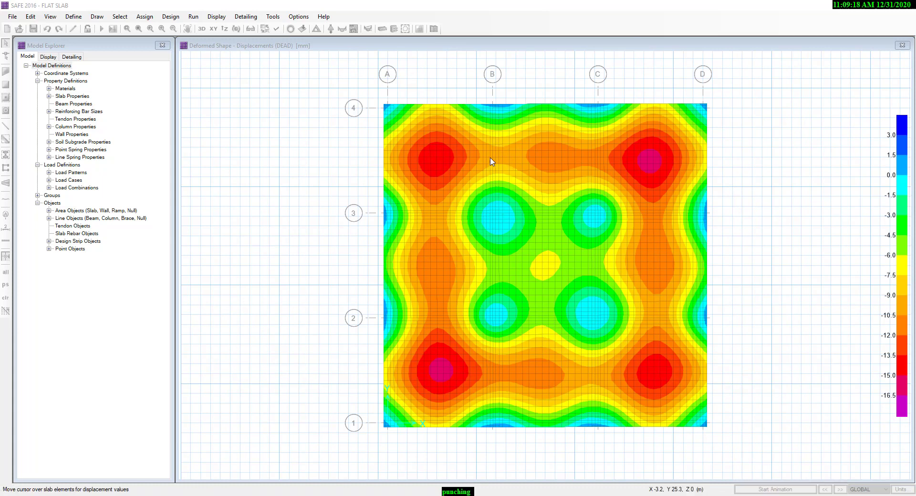
Save the model and display punching shear results, with B3 and C2 failing at 1.0173
{"action": "key", "text": "ctrl+s"}
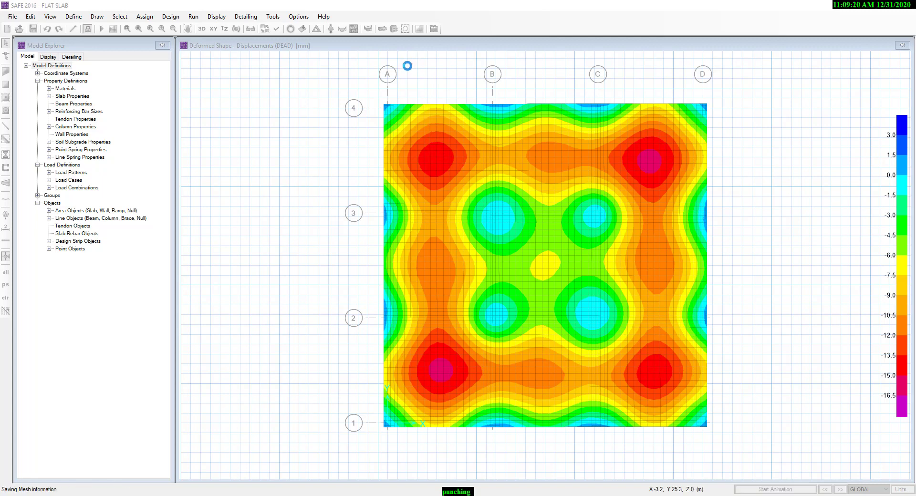
{"action": "left_click", "coordinate": [406, 29]}
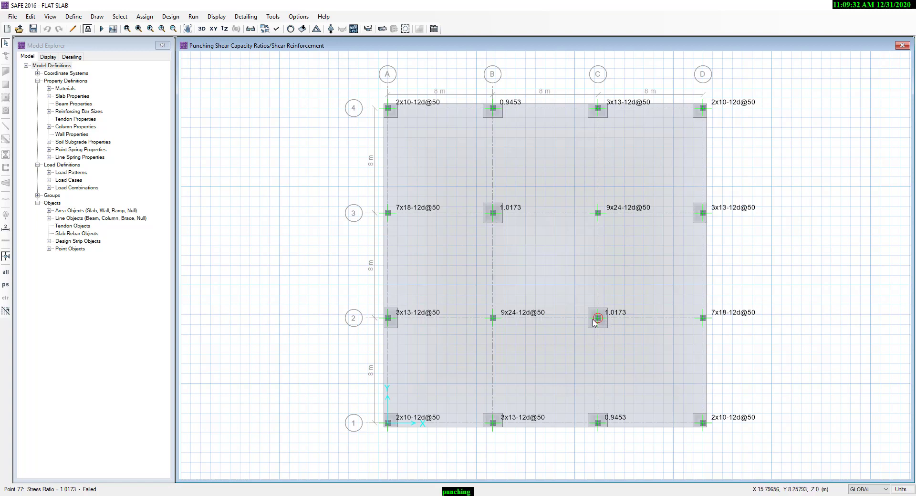
Give columns C2 and B3 stud rail overwrites: Fy 355 N/mm2, 12 mm studs, 50 mm spacing
{"action": "left_click_drag", "start_coordinate": [561, 346], "coordinate": [650, 279]}
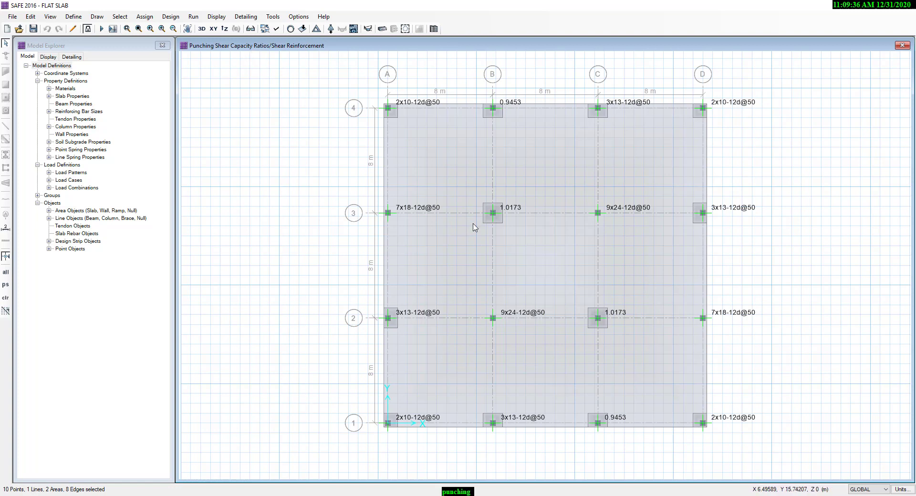
{"action": "left_click_drag", "start_coordinate": [473, 246], "coordinate": [529, 183]}
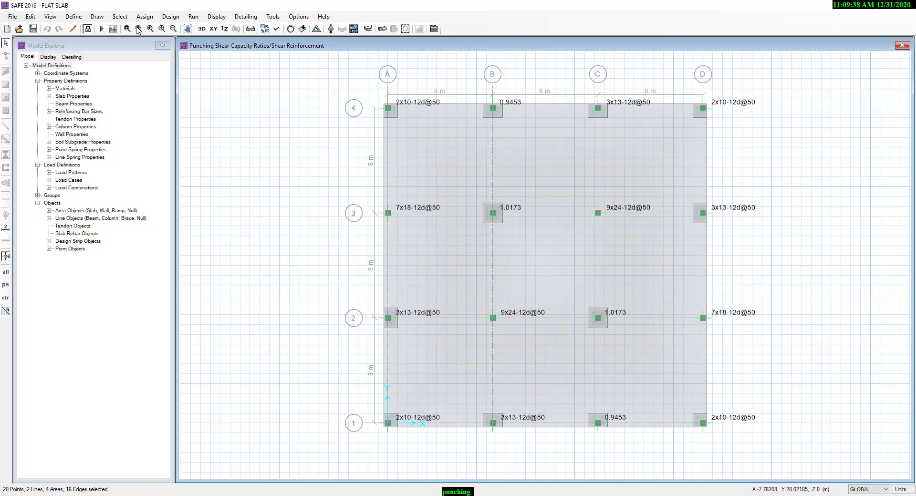
{"action": "left_click", "coordinate": [217, 16]}
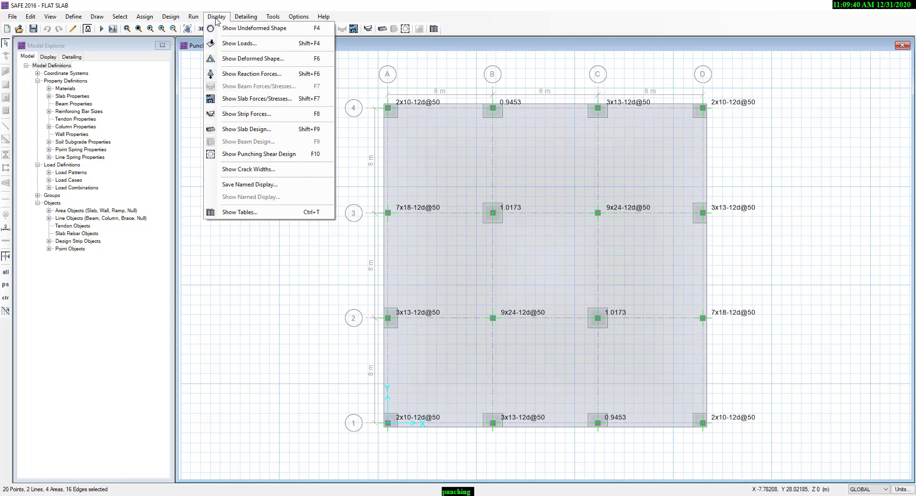
{"action": "left_click", "coordinate": [194, 18]}
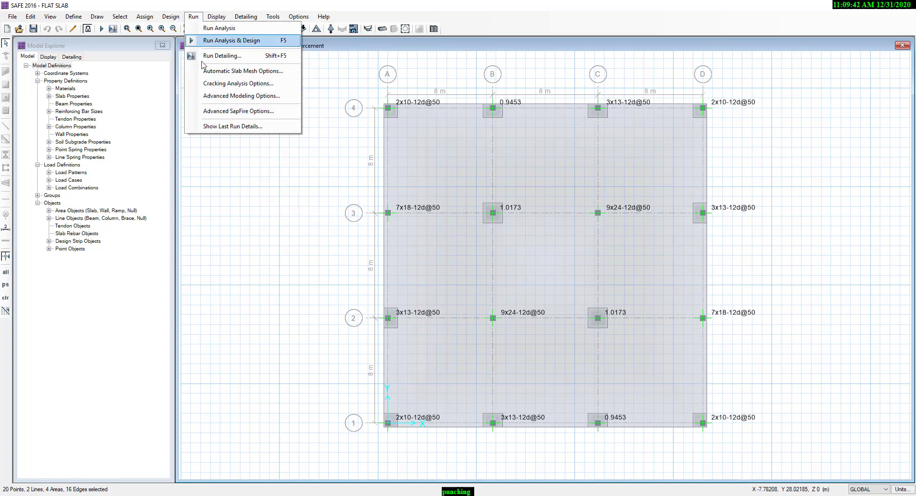
{"action": "left_click", "coordinate": [215, 74]}
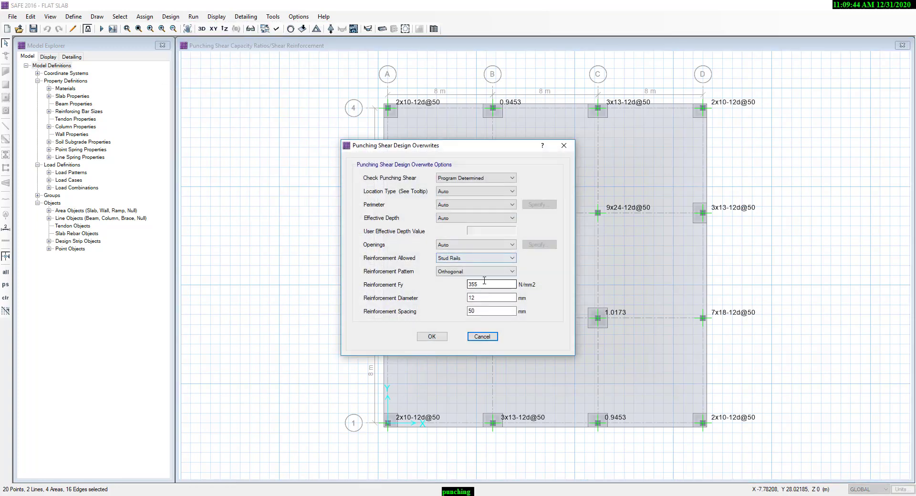
{"action": "left_click", "coordinate": [431, 337]}
Rerun the analysis and show punching shear ratios, with B3 and C2 still at 1.0173
{"action": "left_click", "coordinate": [487, 289]}
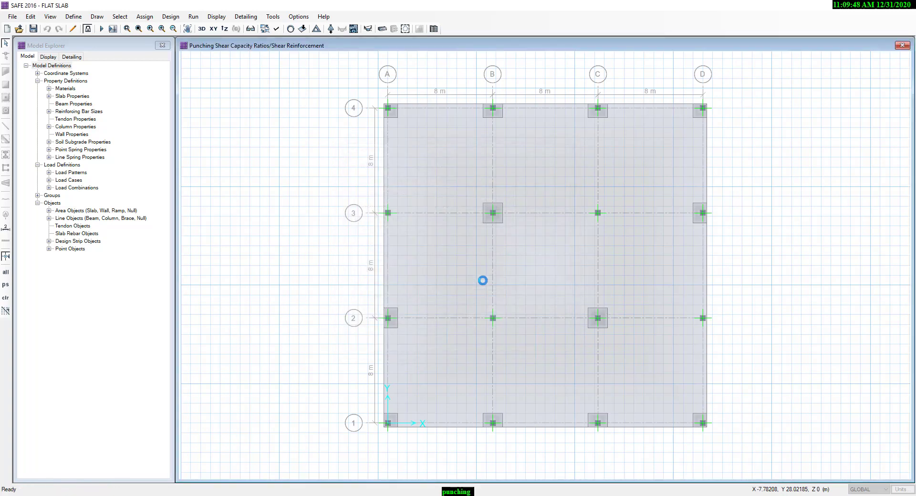
{"action": "left_click", "coordinate": [102, 28]}
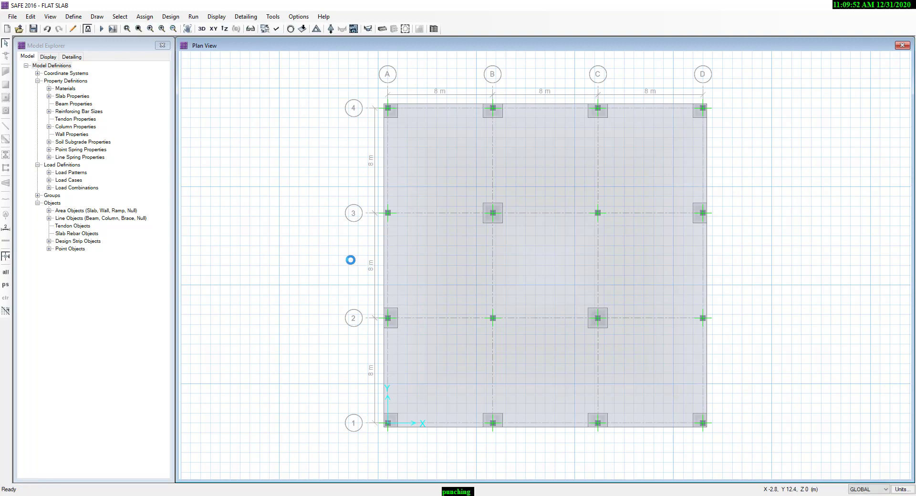
{"action": "left_click", "coordinate": [405, 29]}
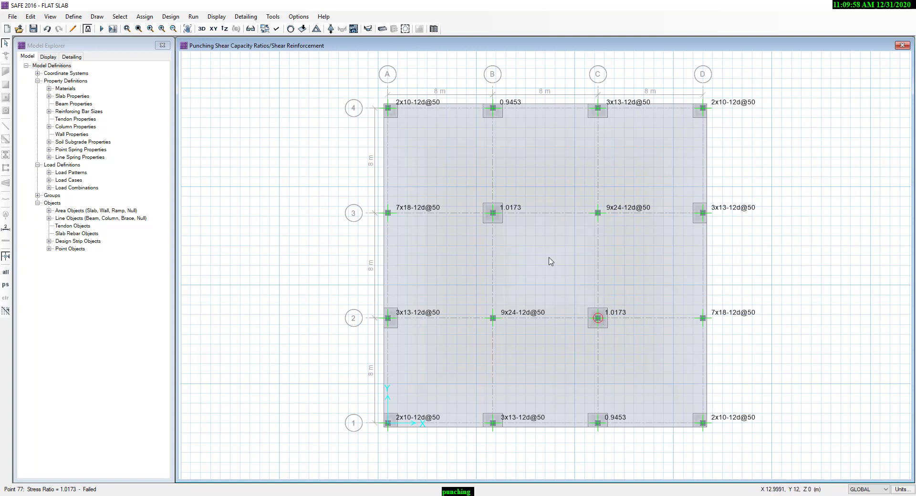
Review column B3's punching shear design details, then request unlocking the model
{"action": "right_click", "coordinate": [493, 215]}
{"action": "scroll", "coordinate": [453, 252], "scroll_direction": "down", "scroll_amount": 5}
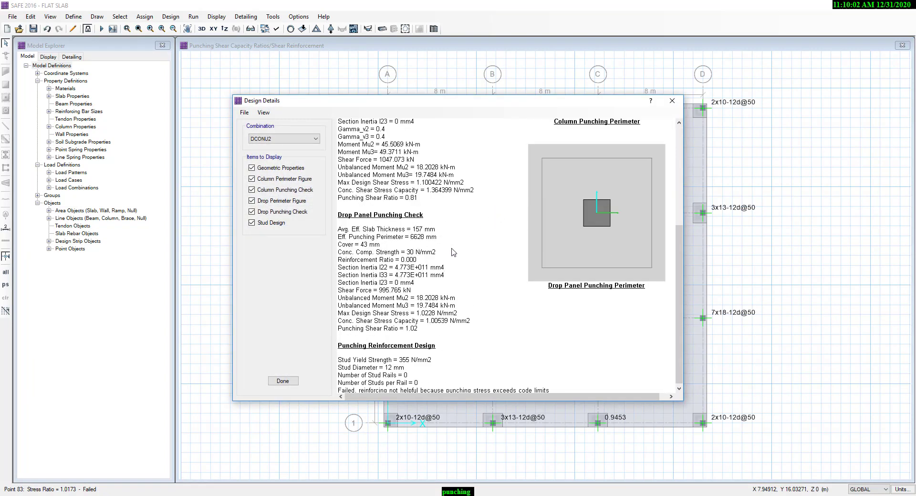
{"action": "scroll", "coordinate": [453, 252], "scroll_direction": "down", "scroll_amount": 1}
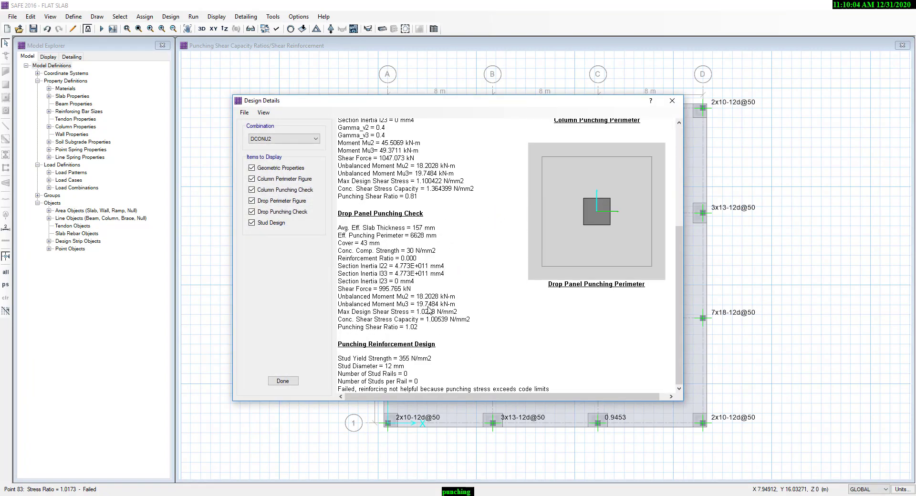
{"action": "left_click", "coordinate": [285, 383]}
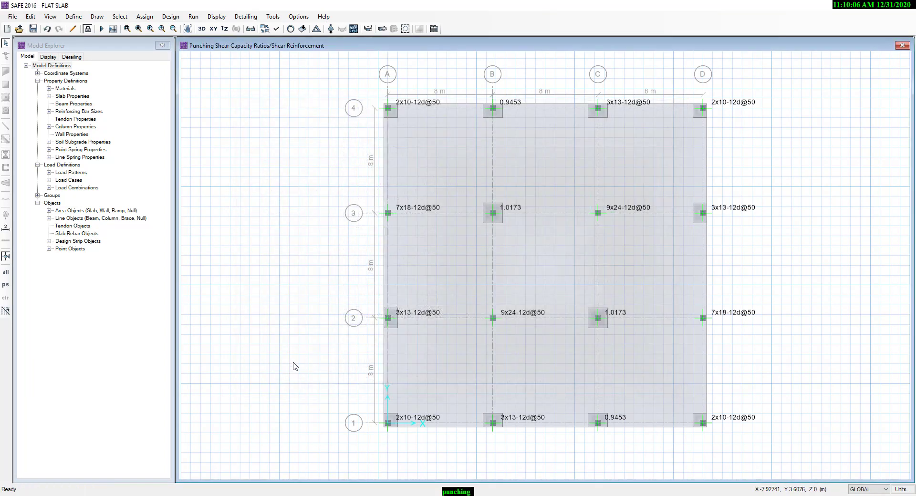
{"action": "left_click", "coordinate": [88, 29]}
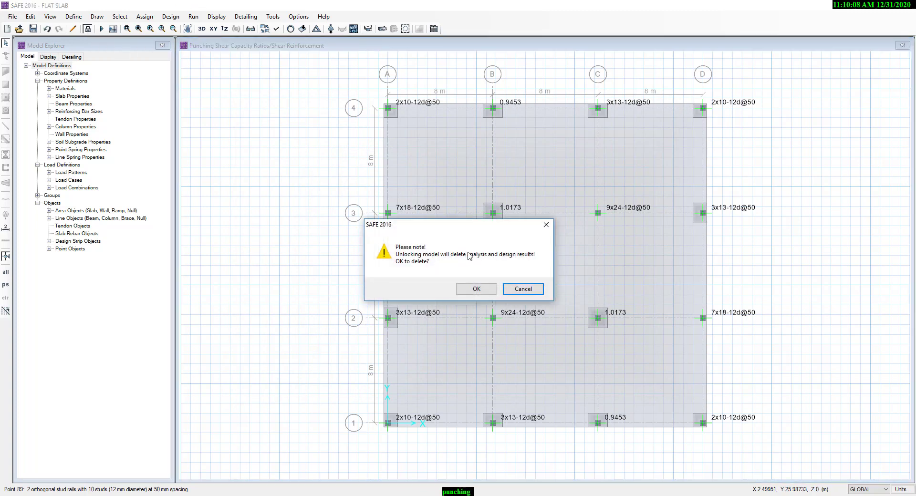
Confirm unlocking and check drop panel DROP10's geometry and DROP 40 property
{"action": "left_click", "coordinate": [467, 287]}
{"action": "scroll", "coordinate": [519, 195], "scroll_direction": "up", "scroll_amount": 2}
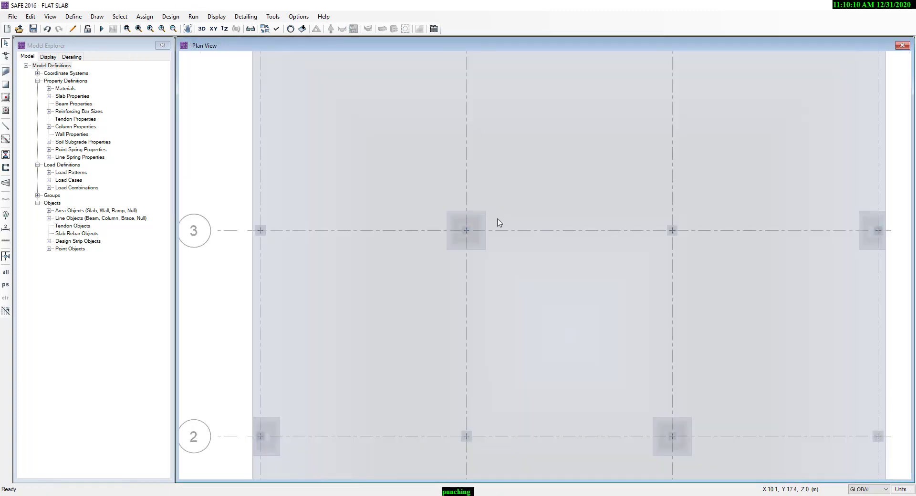
{"action": "right_click", "coordinate": [477, 218]}
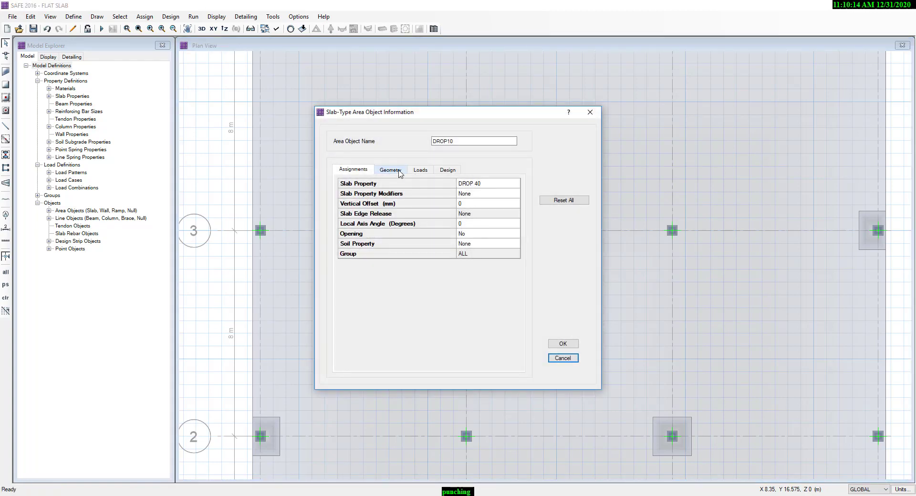
{"action": "left_click", "coordinate": [400, 172]}
{"action": "left_click", "coordinate": [571, 362]}
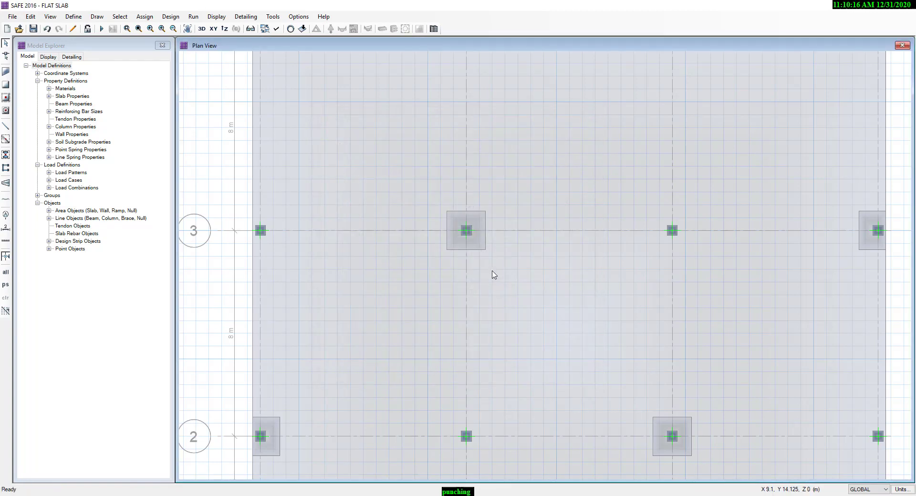
Select only the B3 drop panel, leaving its column point unselected
{"action": "left_click", "coordinate": [473, 242]}
{"action": "left_click", "coordinate": [473, 242]}
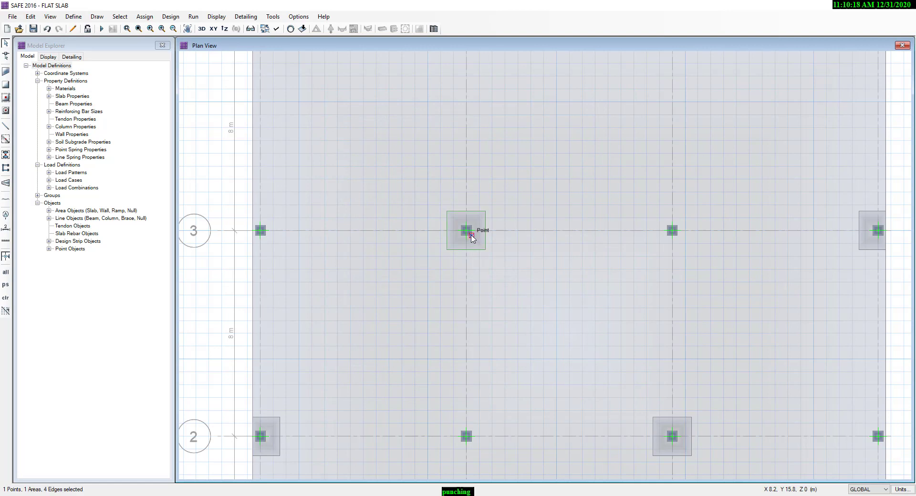
{"action": "left_click", "coordinate": [471, 238]}
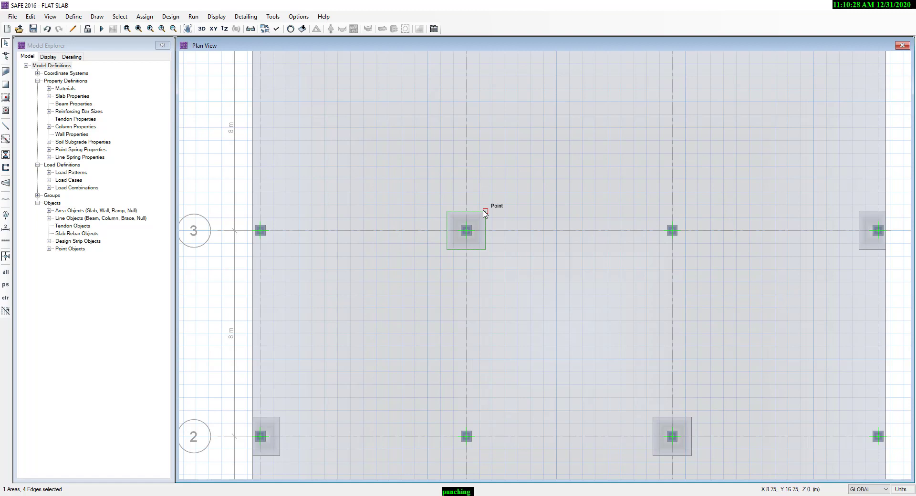
Expand the B3 drop panel outward by a 300 mm offset
{"action": "left_click", "coordinate": [30, 16]}
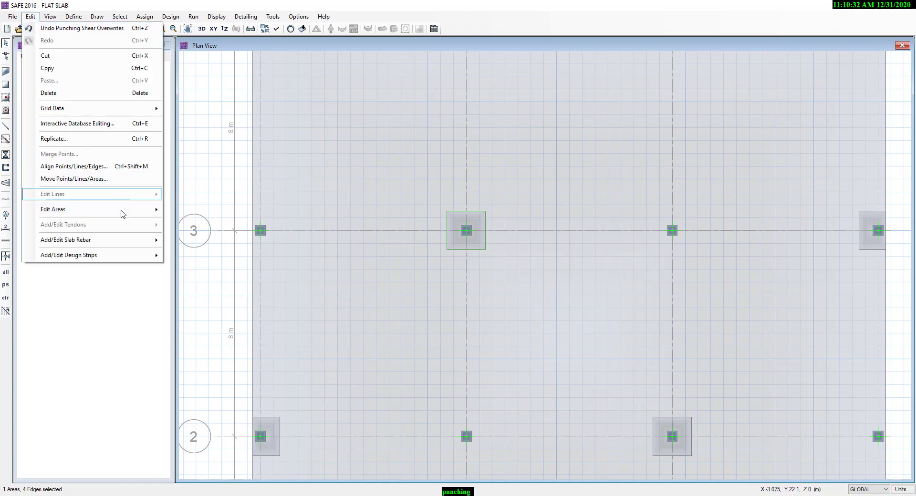
{"action": "mouse_move", "coordinate": [53, 209]}
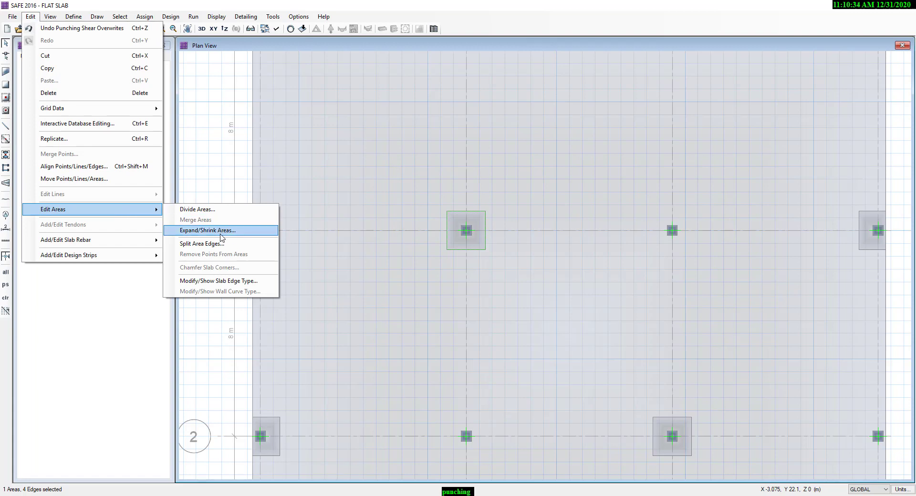
{"action": "left_click", "coordinate": [227, 233]}
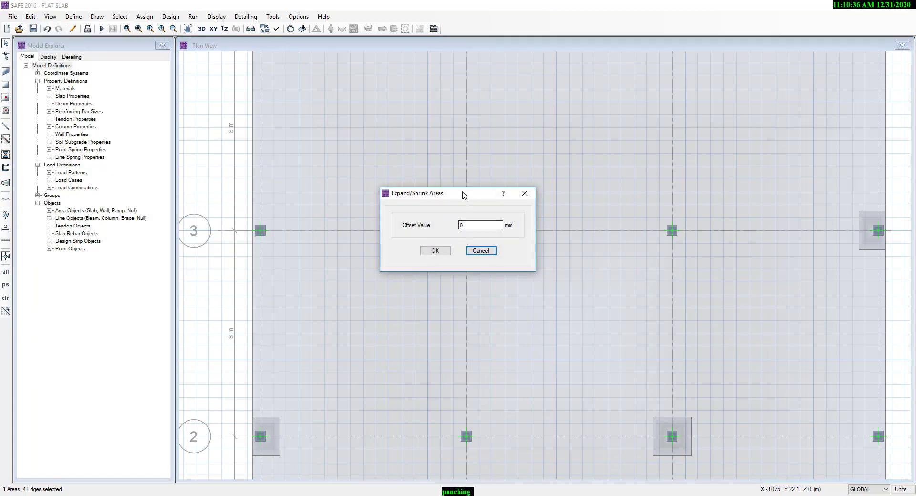
{"action": "left_click_drag", "start_coordinate": [465, 191], "coordinate": [294, 111]}
{"action": "double_click", "coordinate": [296, 143]}
{"action": "type", "text": "300"}
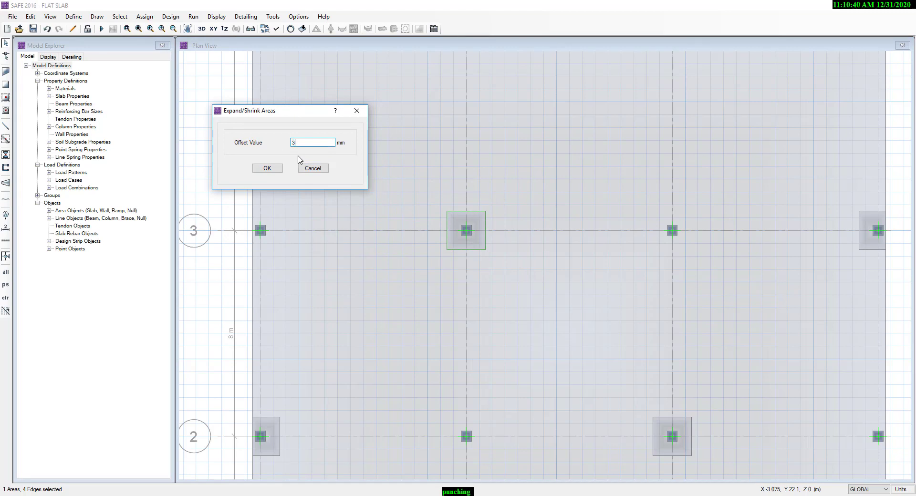
{"action": "left_click", "coordinate": [267, 167]}
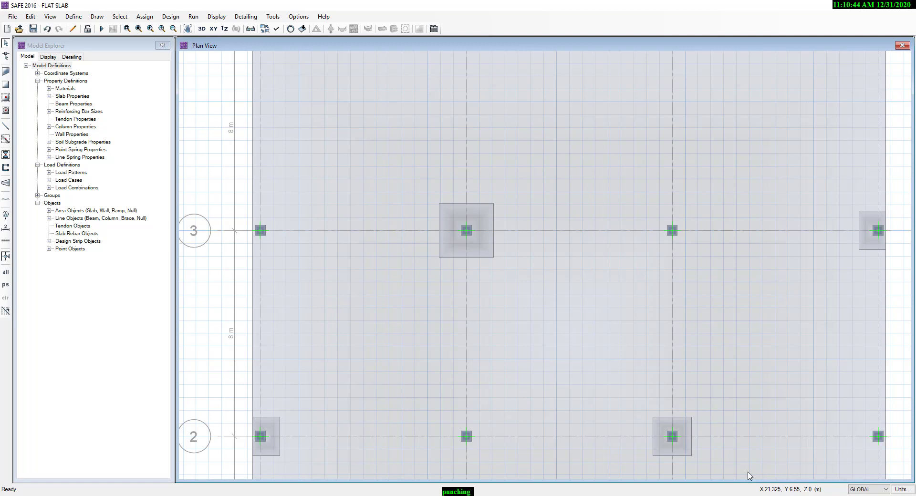
Expand the C2 drop panel by 300 mm as well and rerun the analysis
{"action": "left_click", "coordinate": [683, 432]}
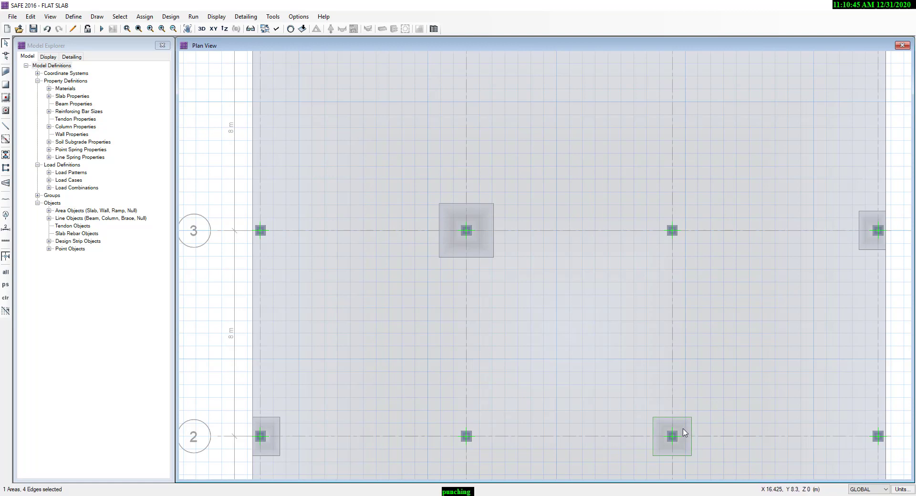
{"action": "left_click", "coordinate": [30, 17]}
{"action": "mouse_move", "coordinate": [91, 209]}
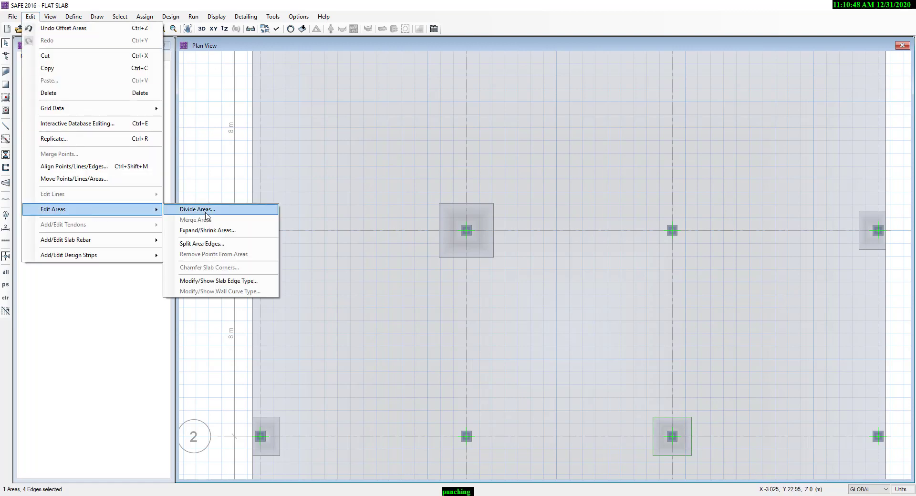
{"action": "left_click", "coordinate": [205, 209]}
{"action": "left_click", "coordinate": [476, 301]}
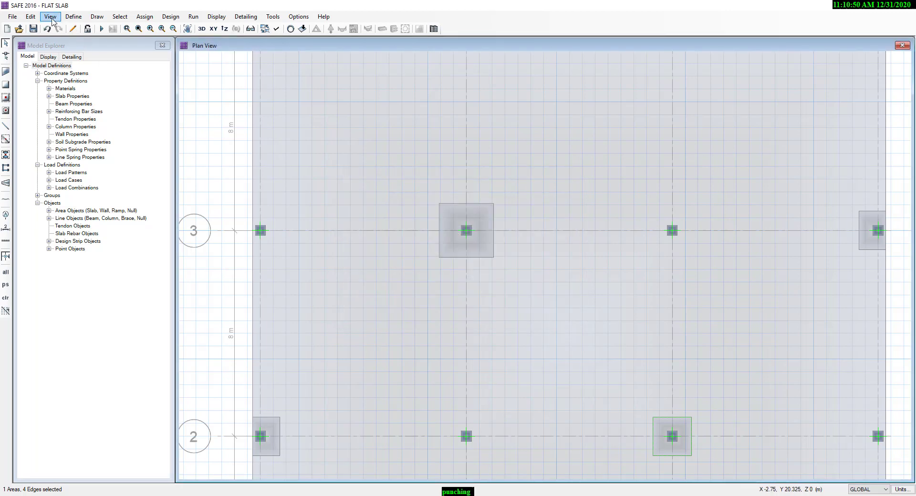
{"action": "left_click", "coordinate": [30, 16]}
{"action": "mouse_move", "coordinate": [92, 209]}
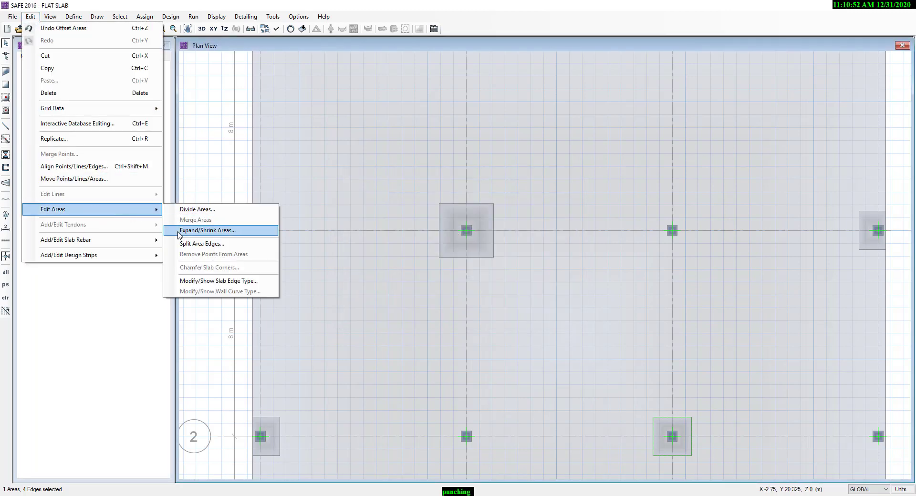
{"action": "left_click", "coordinate": [188, 234]}
{"action": "left_click", "coordinate": [435, 252]}
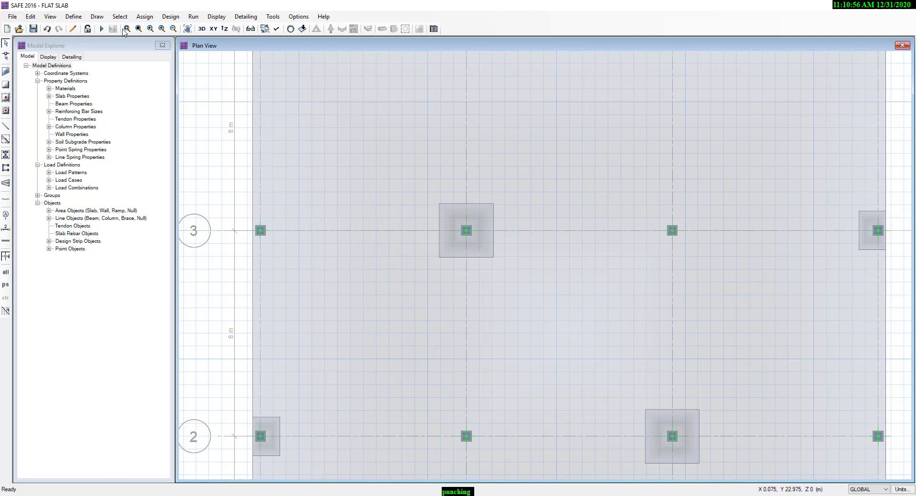
{"action": "left_click", "coordinate": [101, 29]}
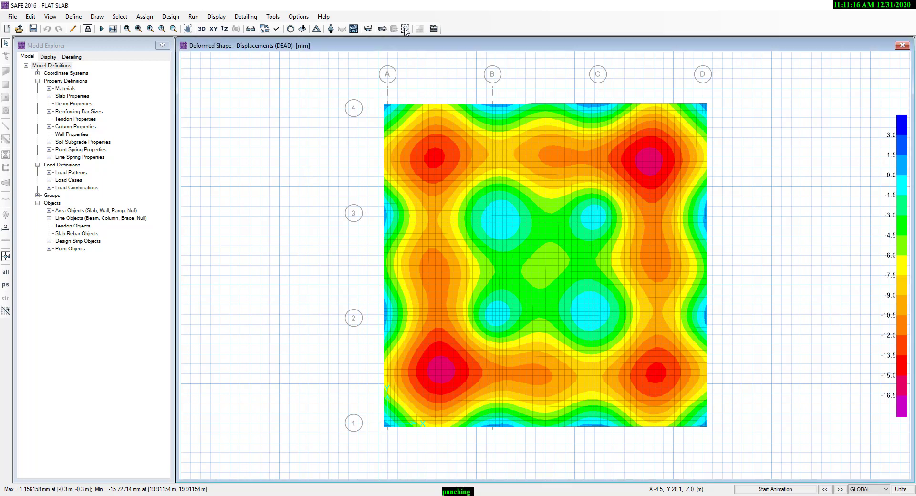
Display punching shear results: interior columns B3 and C2 pass at 0.8539, edge columns at 0.9072
{"action": "left_click", "coordinate": [405, 29]}
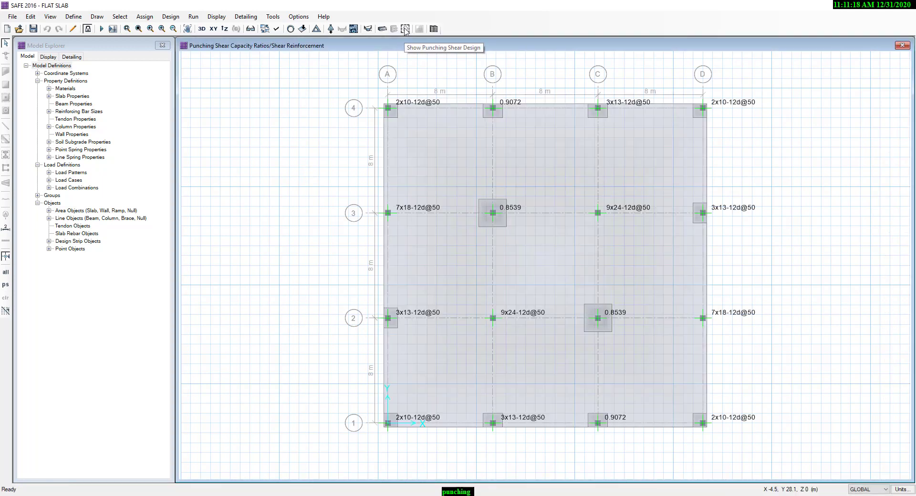